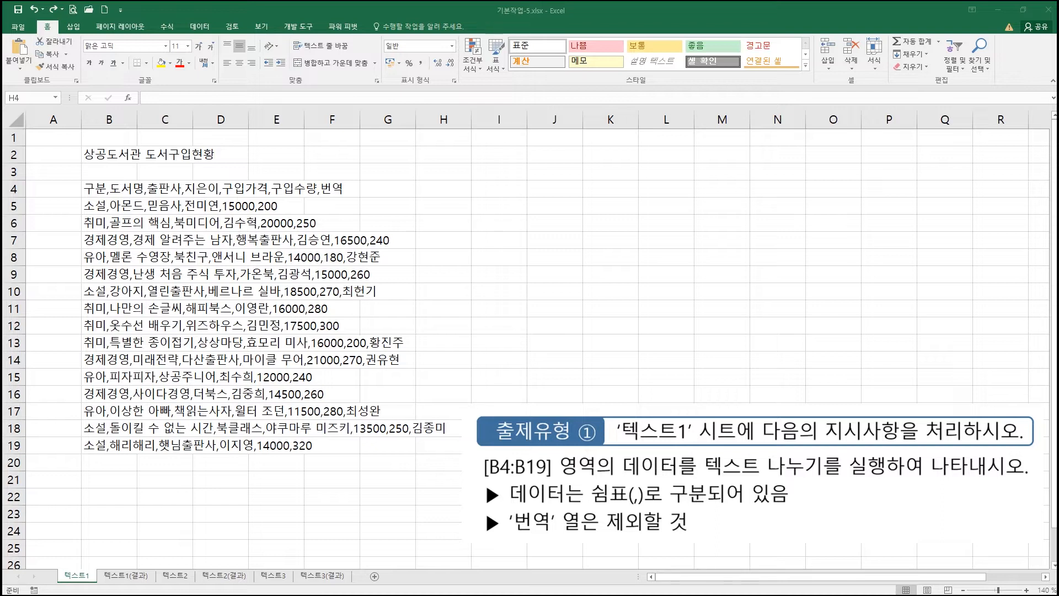
# - Start splitting the text in B4:B19 into columns, treating the source data as delimited
pyautogui.click(443, 186)
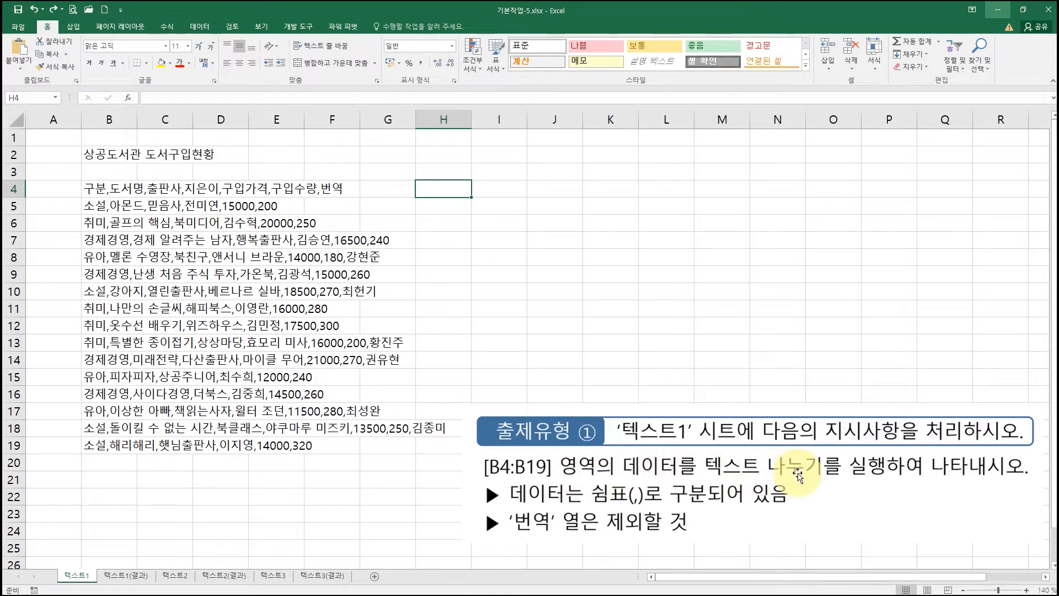
pyautogui.click(109, 193)
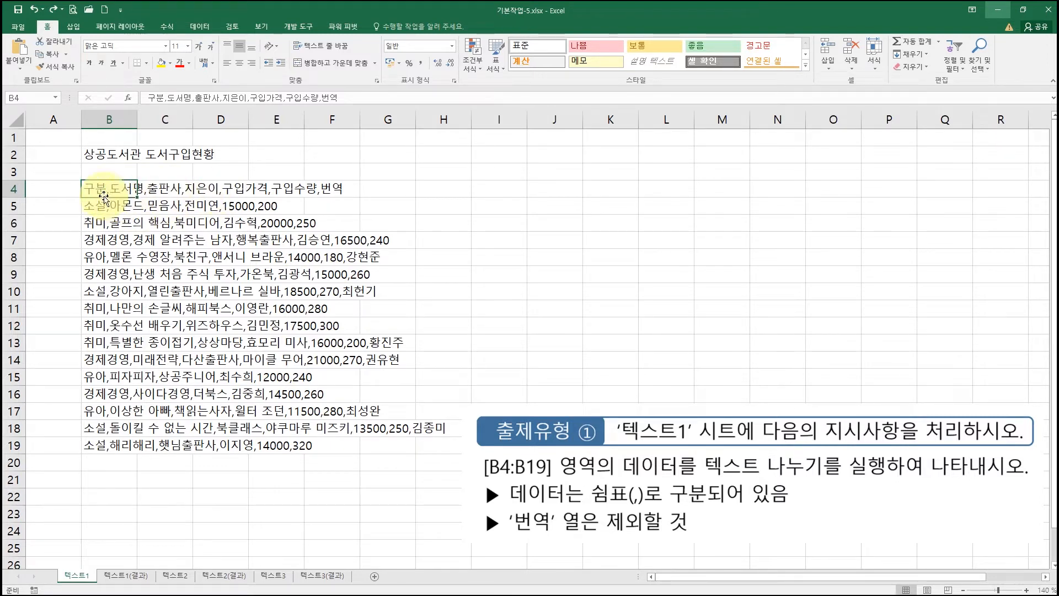
pyautogui.moveTo(108, 189); pyautogui.dragTo(108, 446)
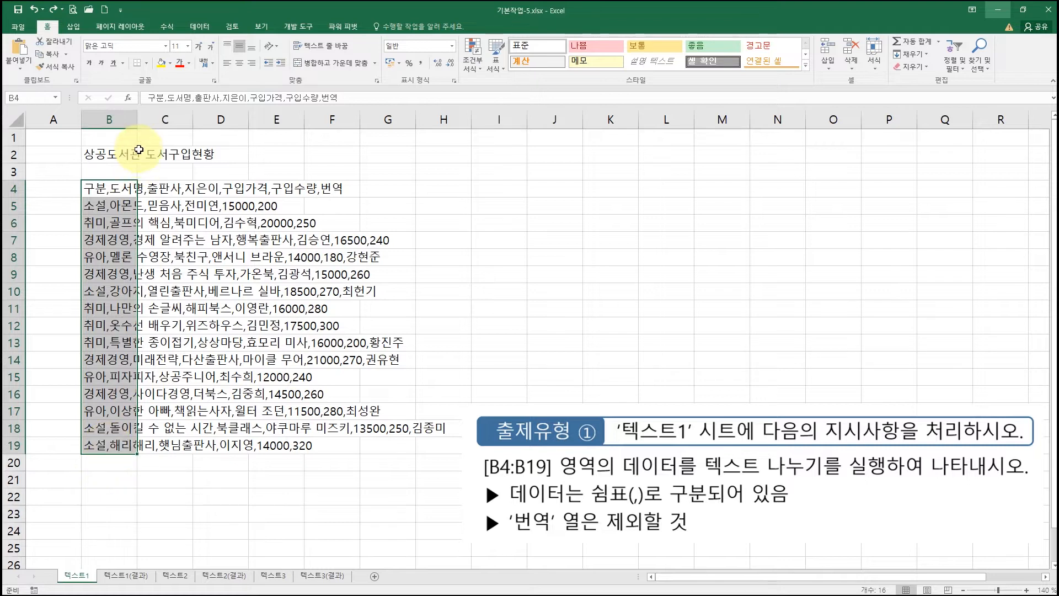
pyautogui.click(199, 26)
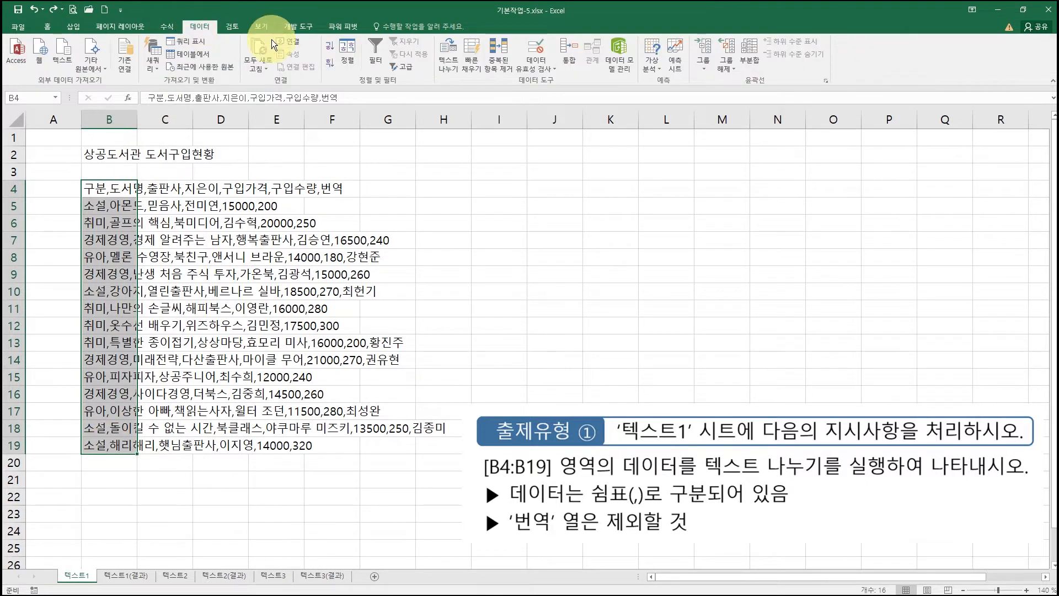
pyautogui.click(457, 58)
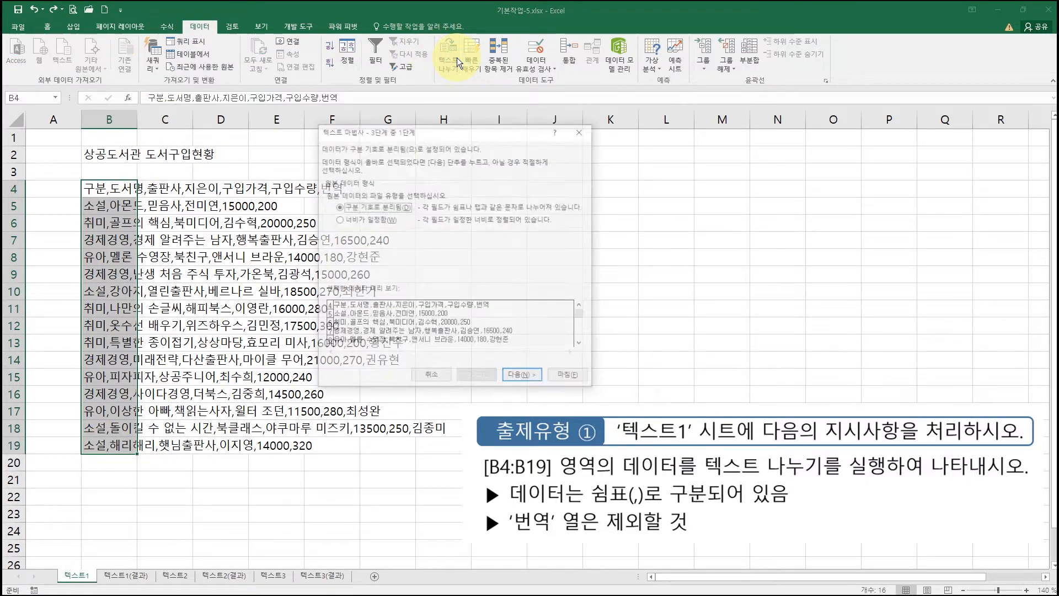
pyautogui.moveTo(415, 135); pyautogui.dragTo(420, 124)
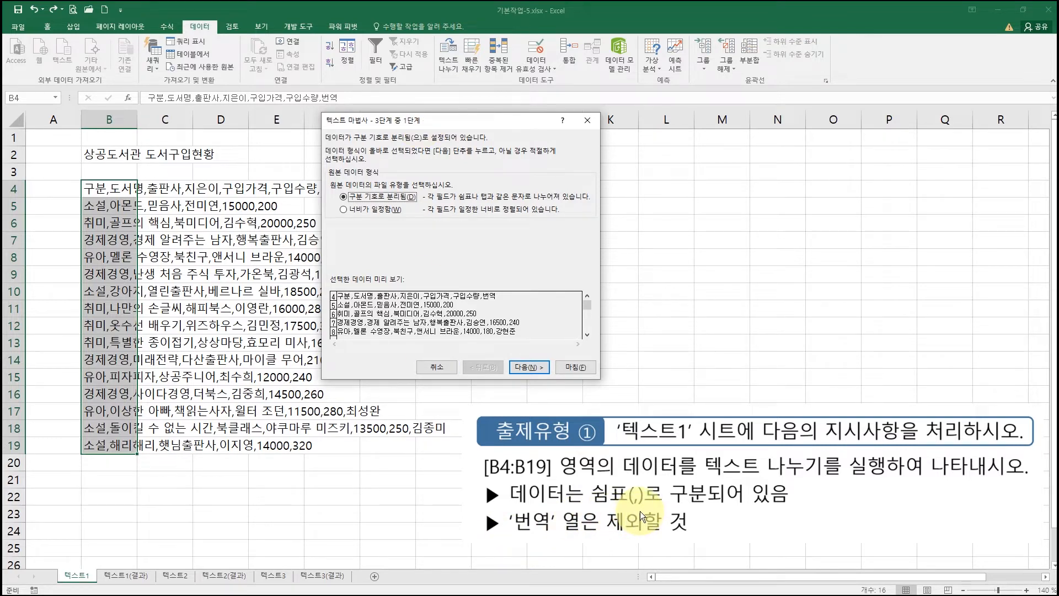
pyautogui.click(362, 201)
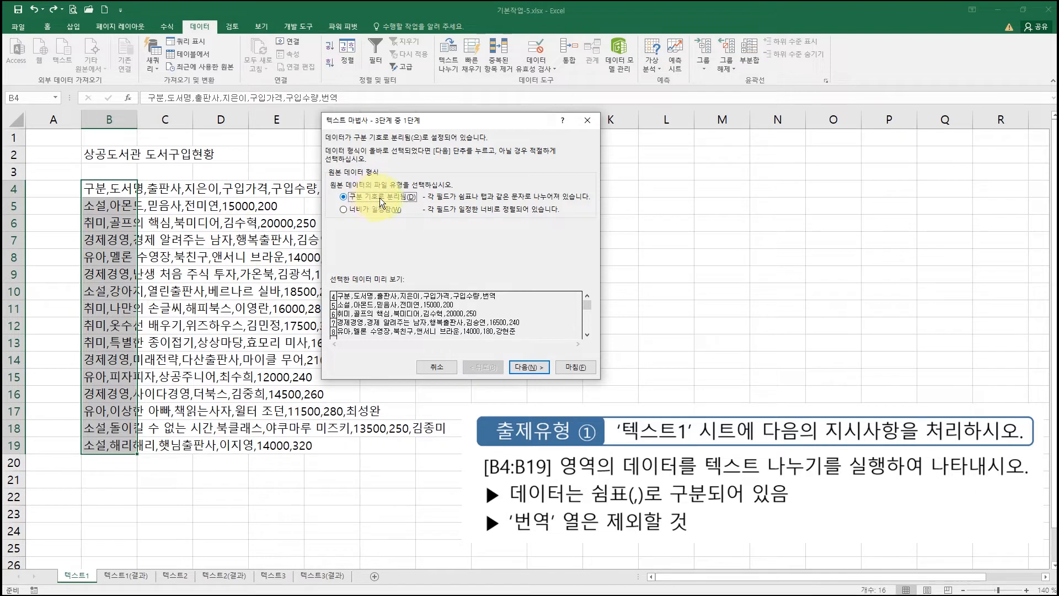
pyautogui.click(528, 366)
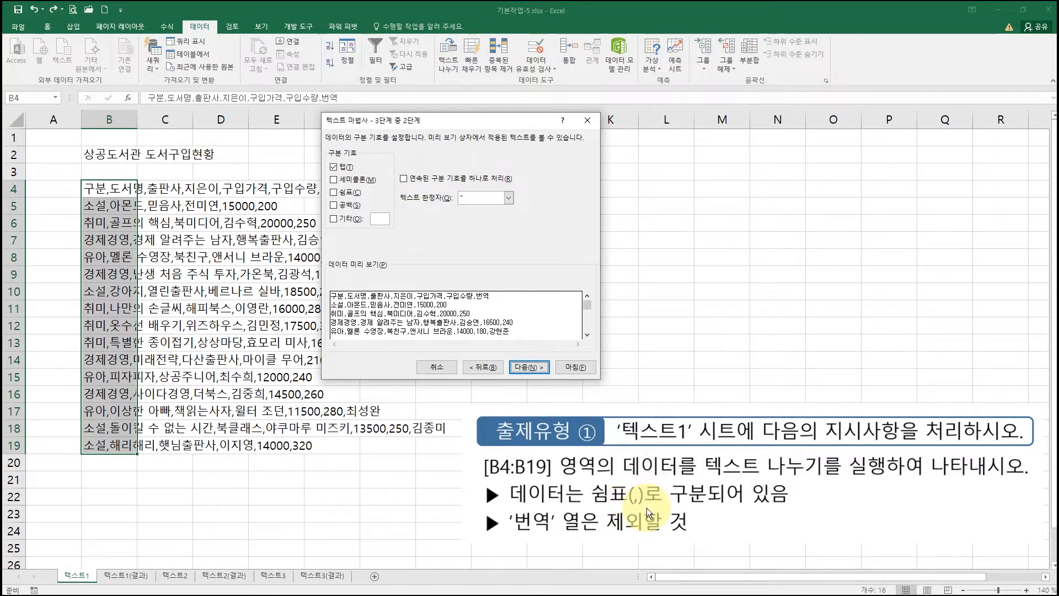
# - Make the comma the only delimiter for the split by turning off tab
pyautogui.click(333, 167)
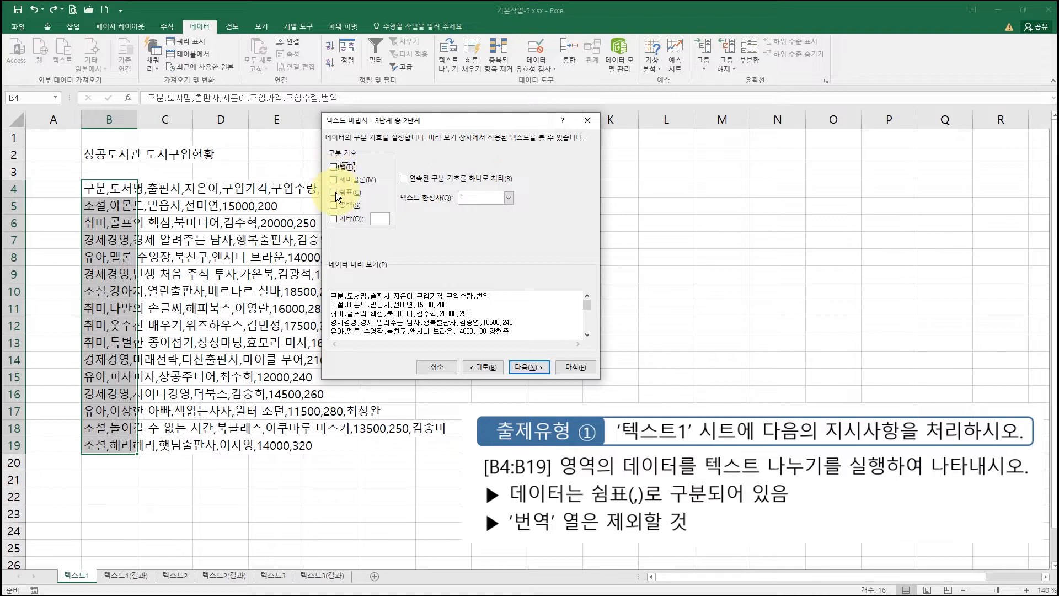
pyautogui.click(335, 192)
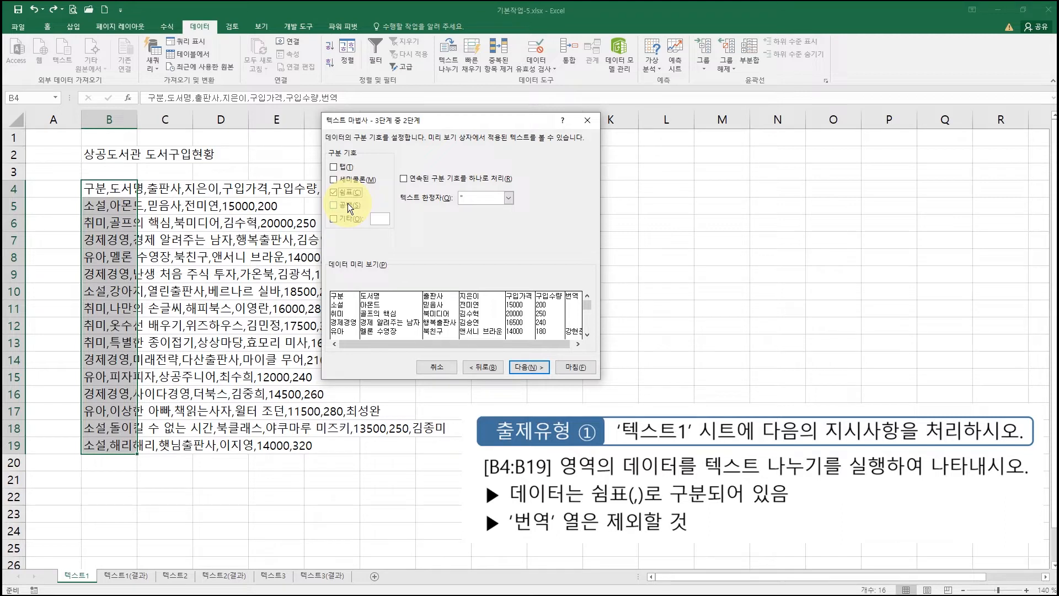
pyautogui.click(537, 367)
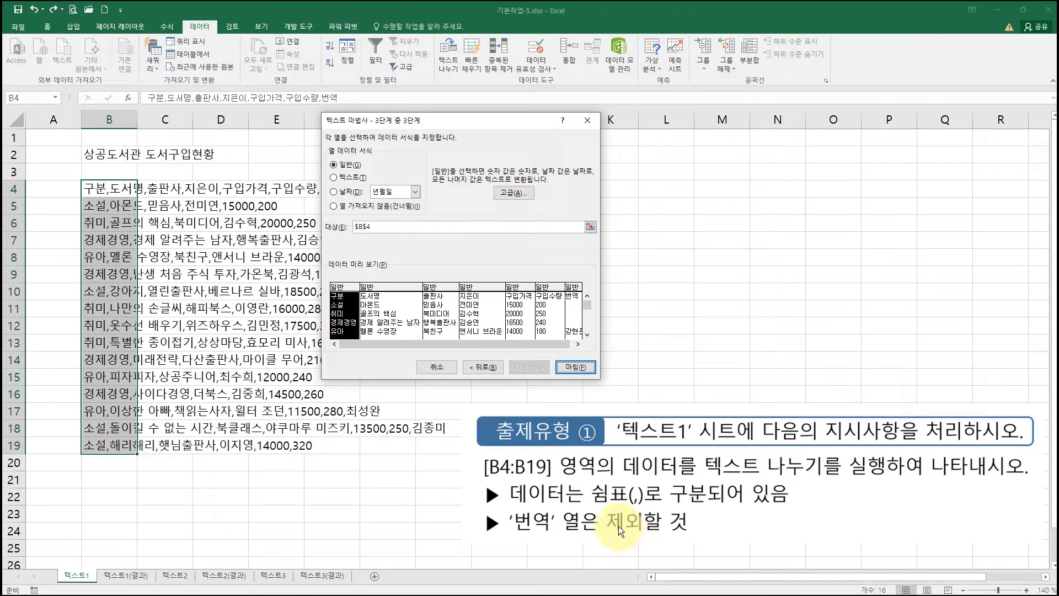
# - Exclude the 번역 column from the split and complete the text conversion
pyautogui.click(572, 307)
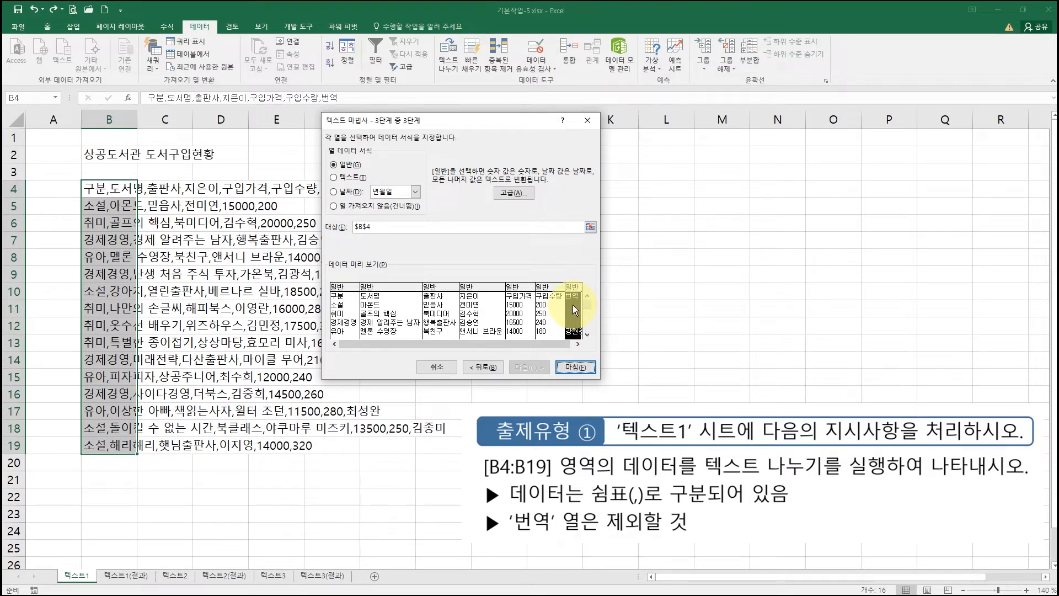
pyautogui.click(334, 207)
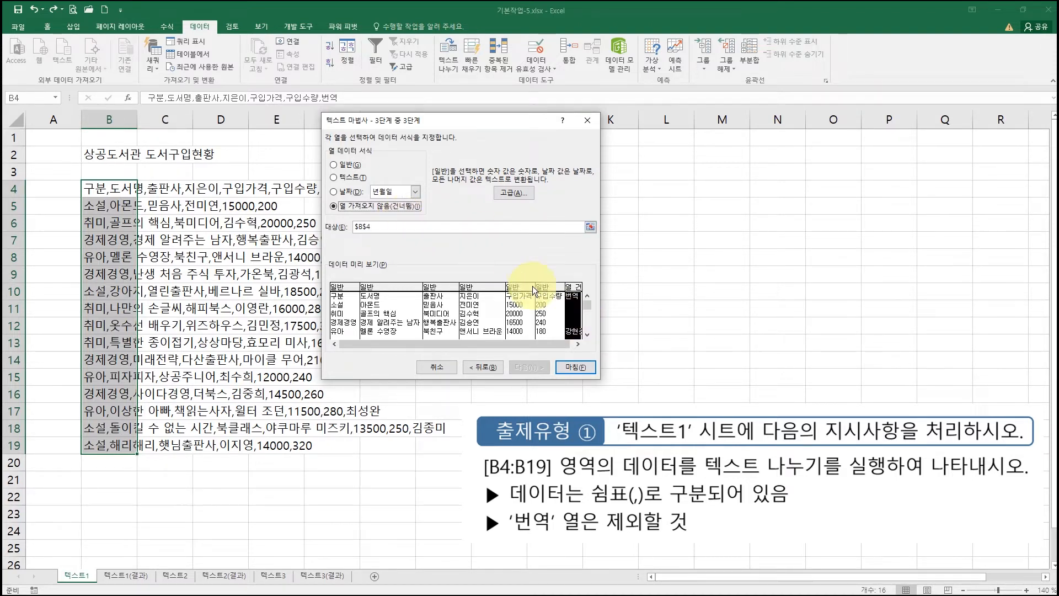
pyautogui.click(575, 367)
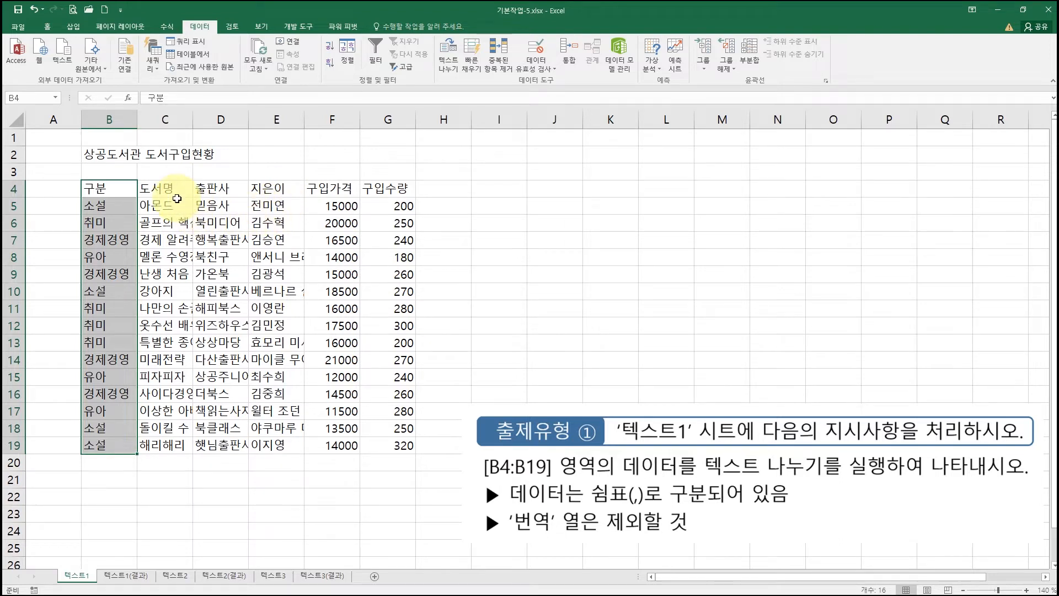
# - Autofit the widths of columns C, D and E to their contents
pyautogui.doubleClick(193, 119)
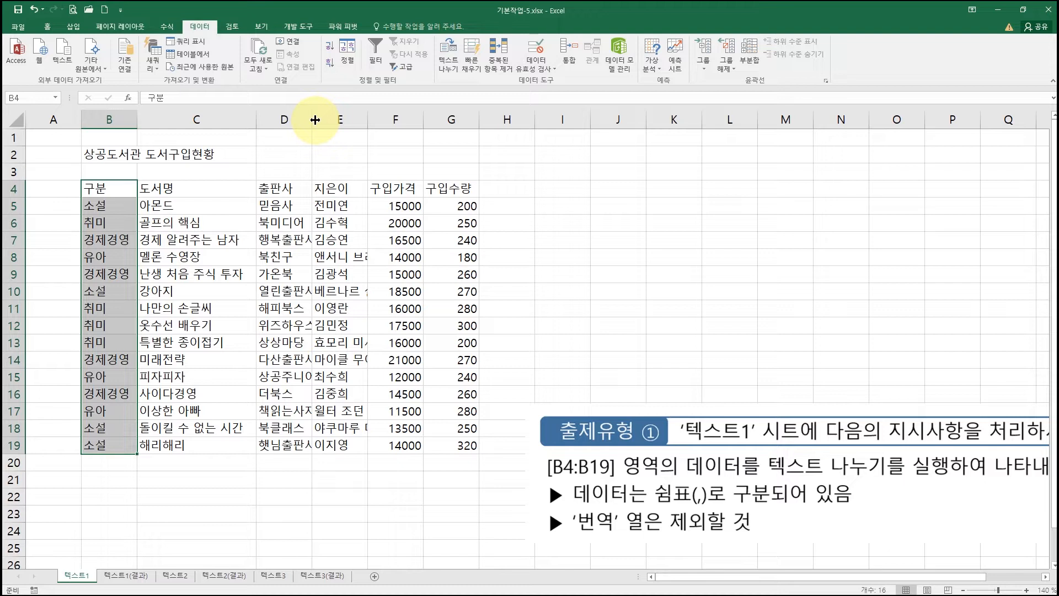
pyautogui.doubleClick(314, 119)
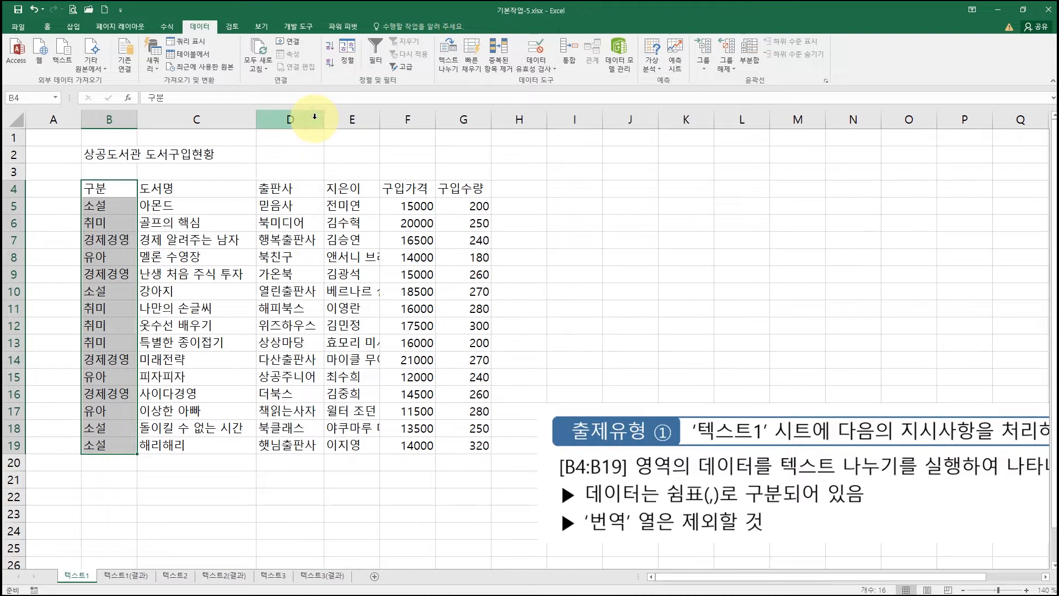
pyautogui.doubleClick(381, 119)
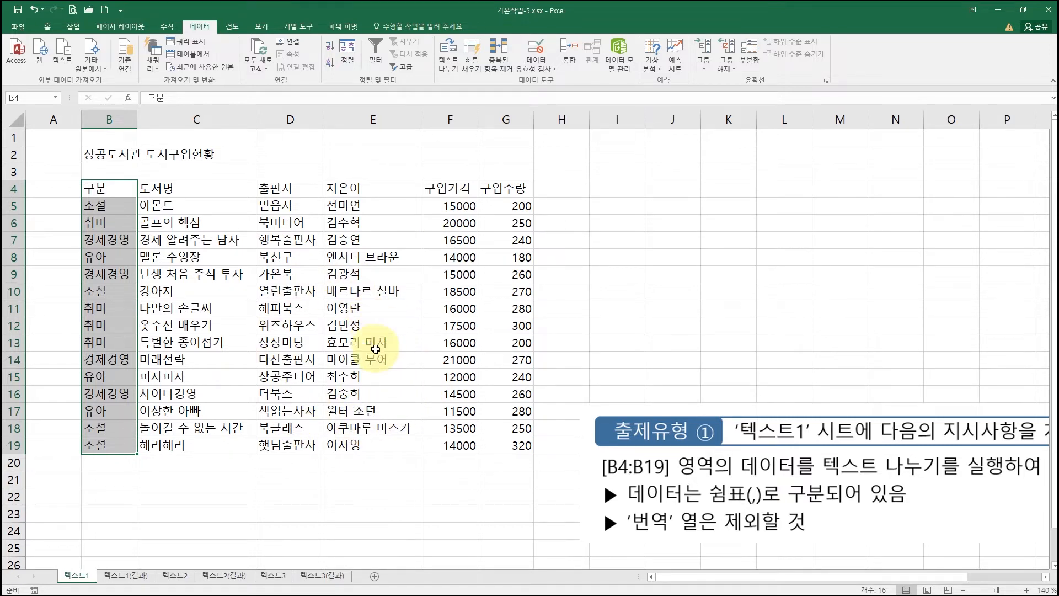
pyautogui.click(393, 331)
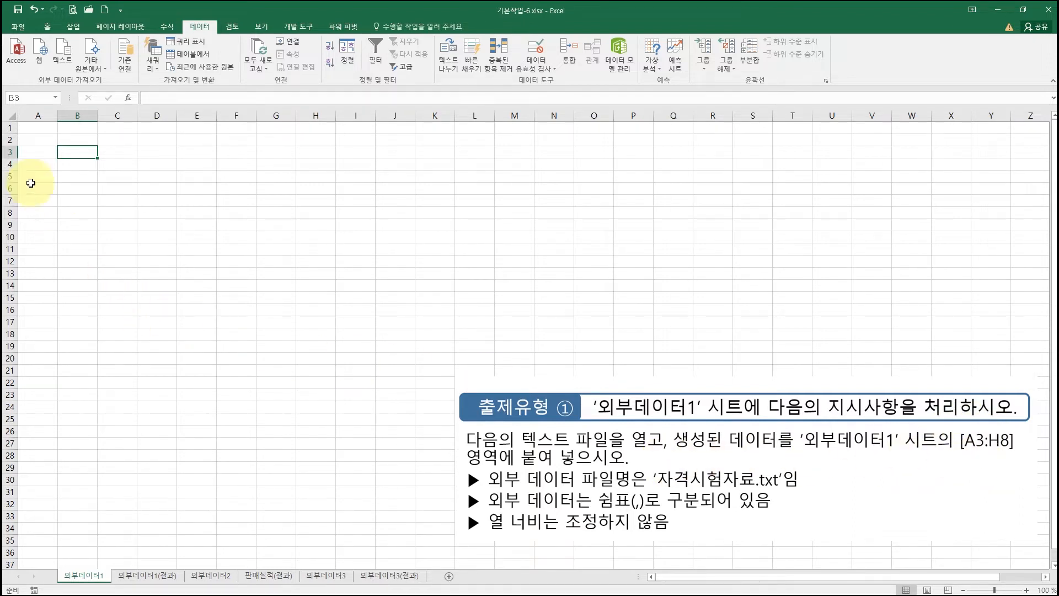
# - Begin importing 자격시험자료.txt at cell A3 of the 외부데이터1 sheet as comma-delimited text
pyautogui.click(38, 154)
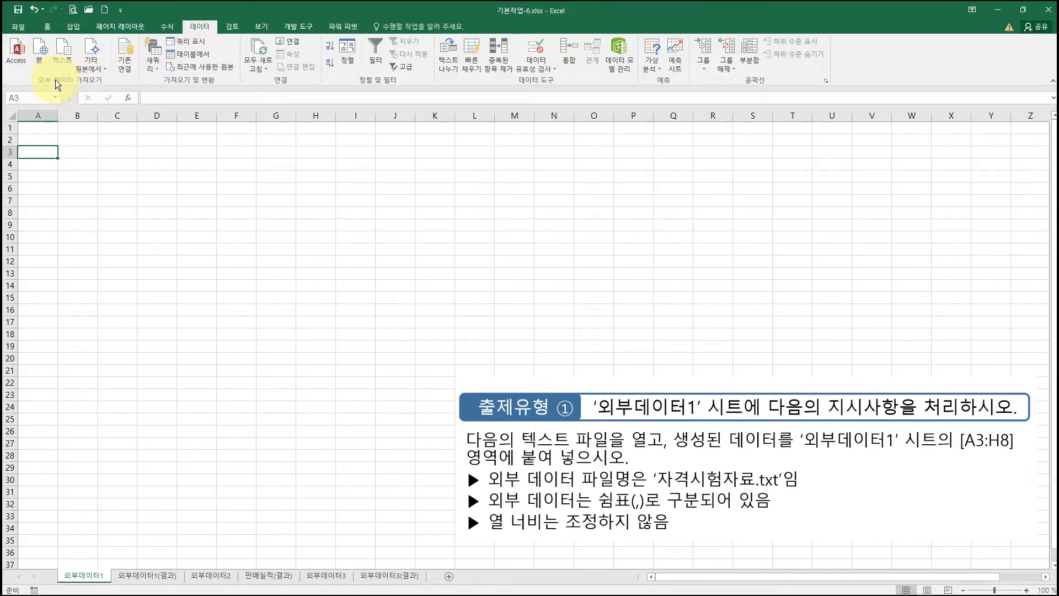
pyautogui.click(64, 54)
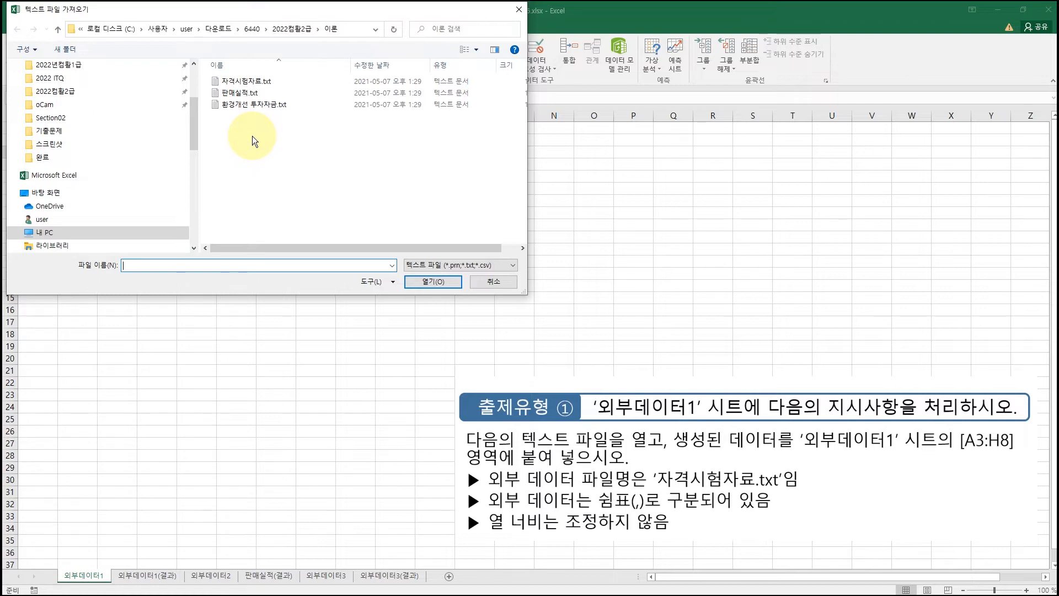
pyautogui.doubleClick(261, 80)
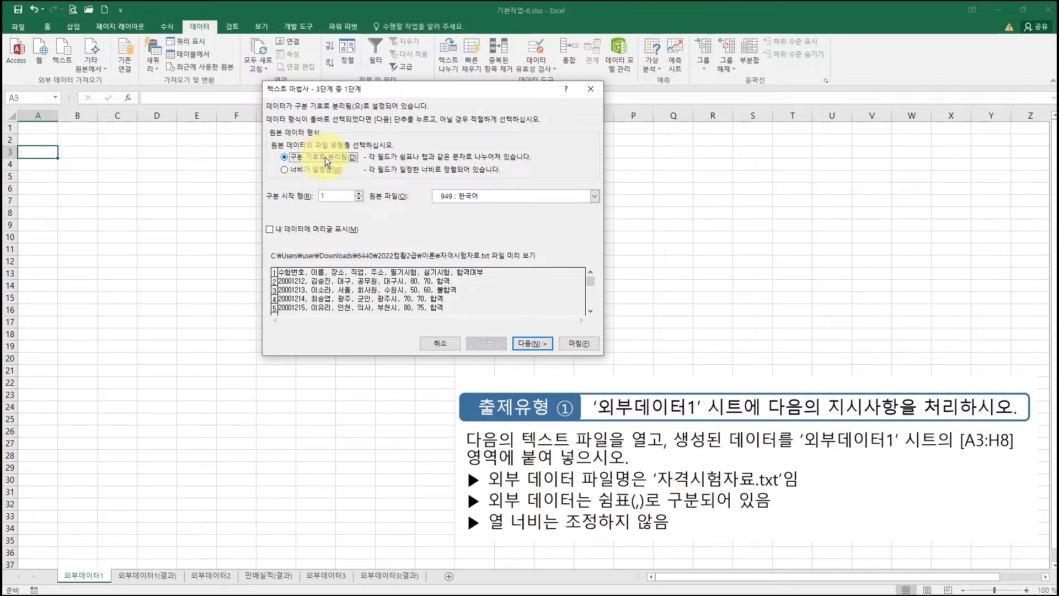
pyautogui.click(540, 346)
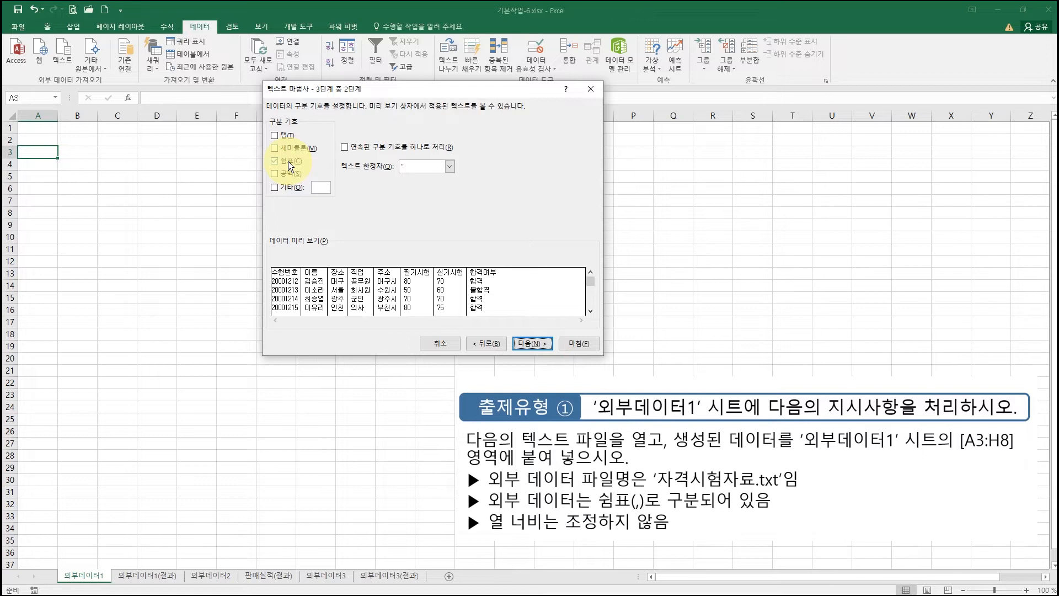
pyautogui.click(525, 345)
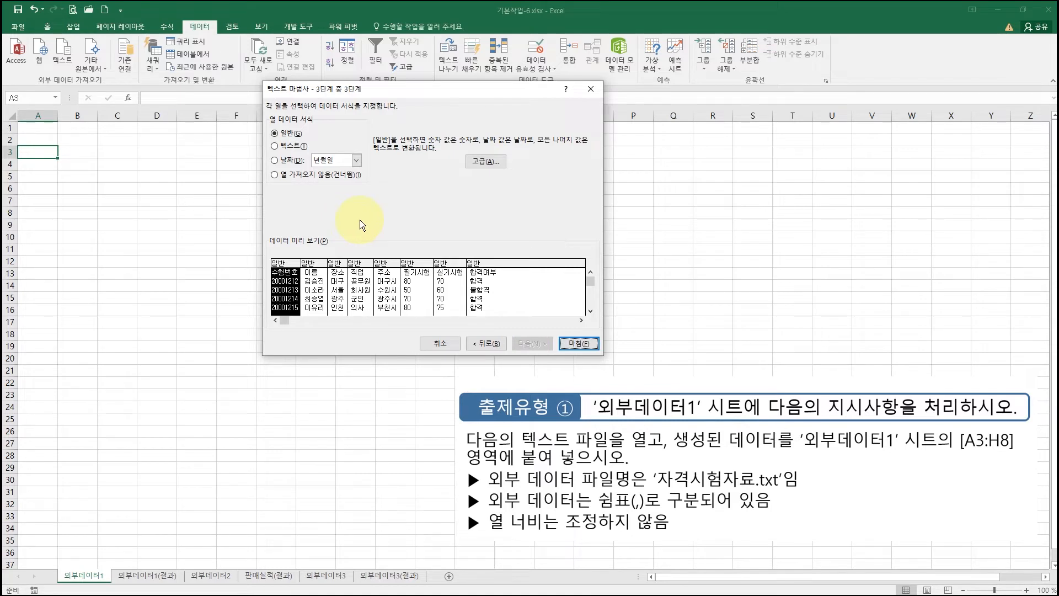
# - Turn off column width adjustment for the imported range and place the data at A3 of the existing worksheet
pyautogui.click(580, 340)
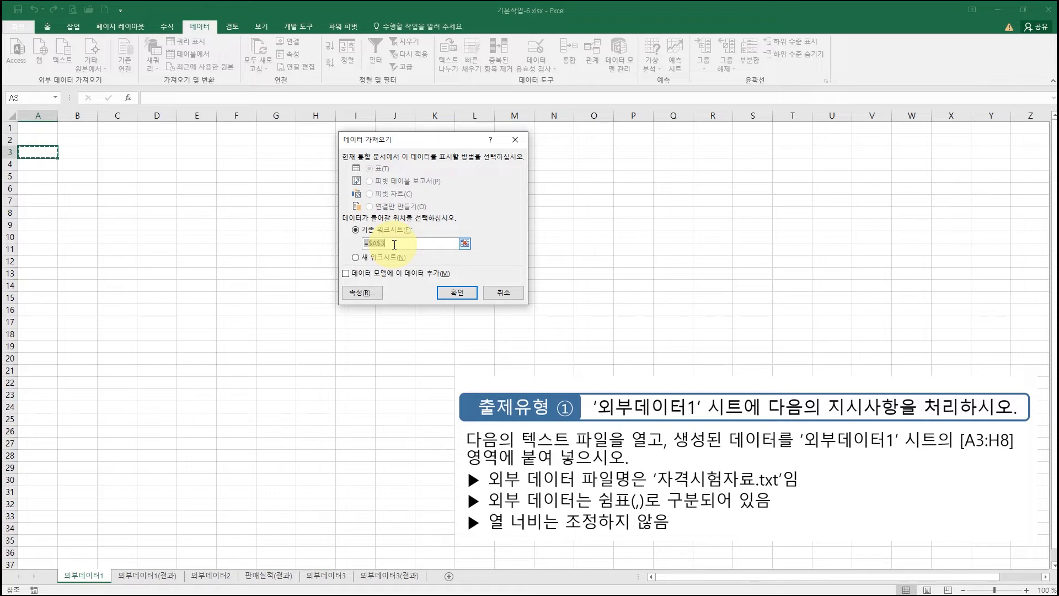
pyautogui.click(369, 292)
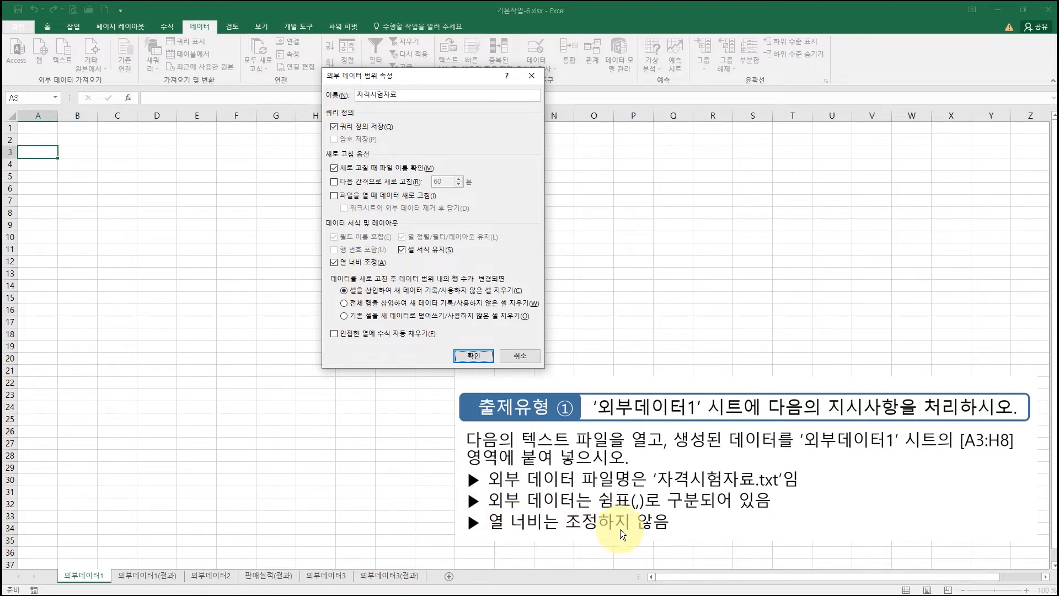
pyautogui.click(336, 263)
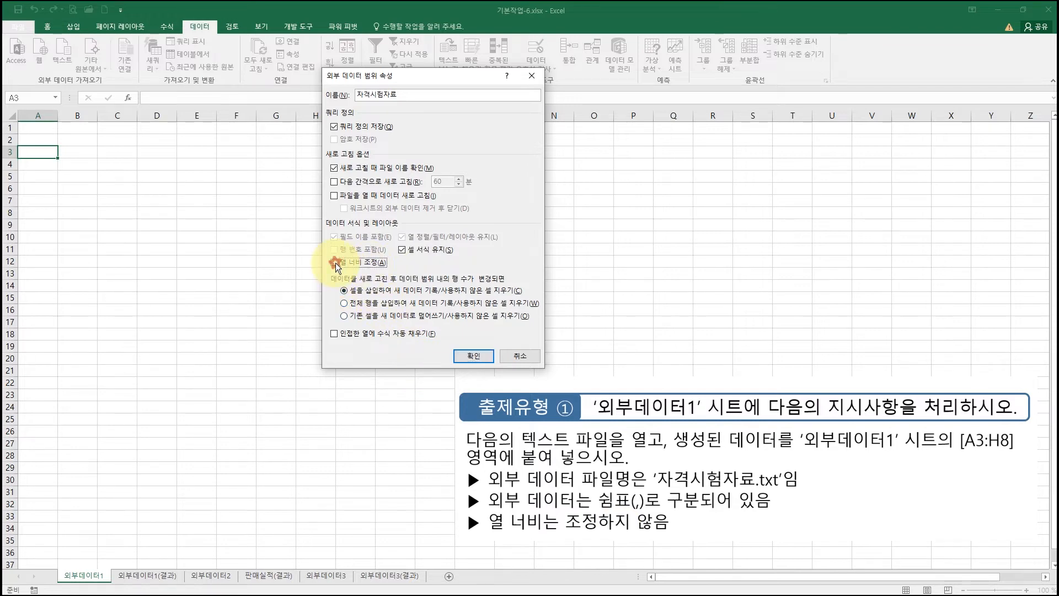
pyautogui.click(473, 356)
pyautogui.click(460, 293)
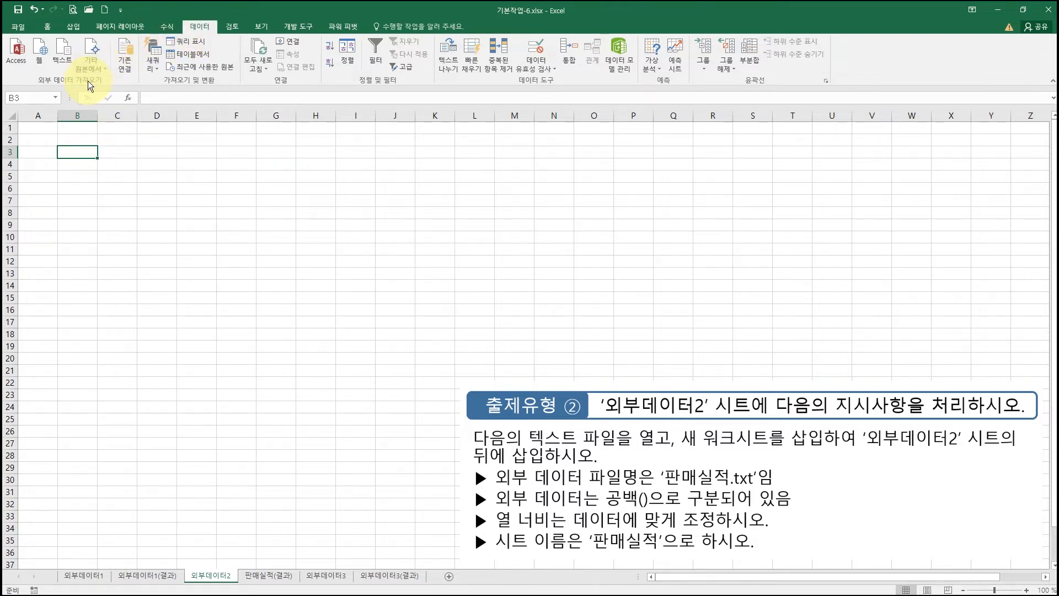
# - Begin importing the text file 판매실적.txt, setting its original data type to delimited
pyautogui.click(62, 53)
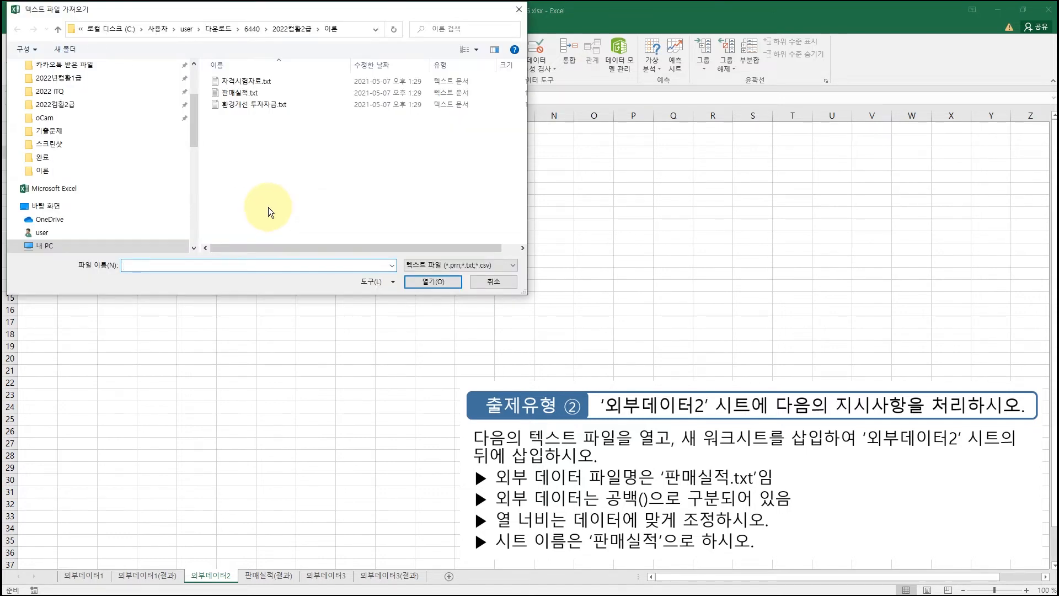
pyautogui.click(245, 98)
pyautogui.doubleClick(245, 95)
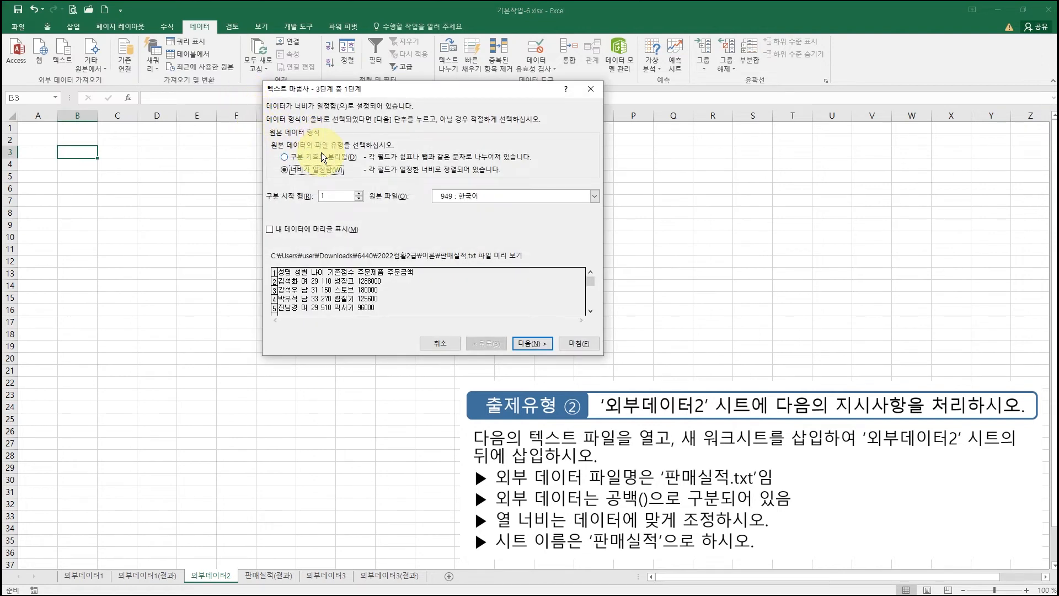
pyautogui.click(292, 157)
pyautogui.click(533, 342)
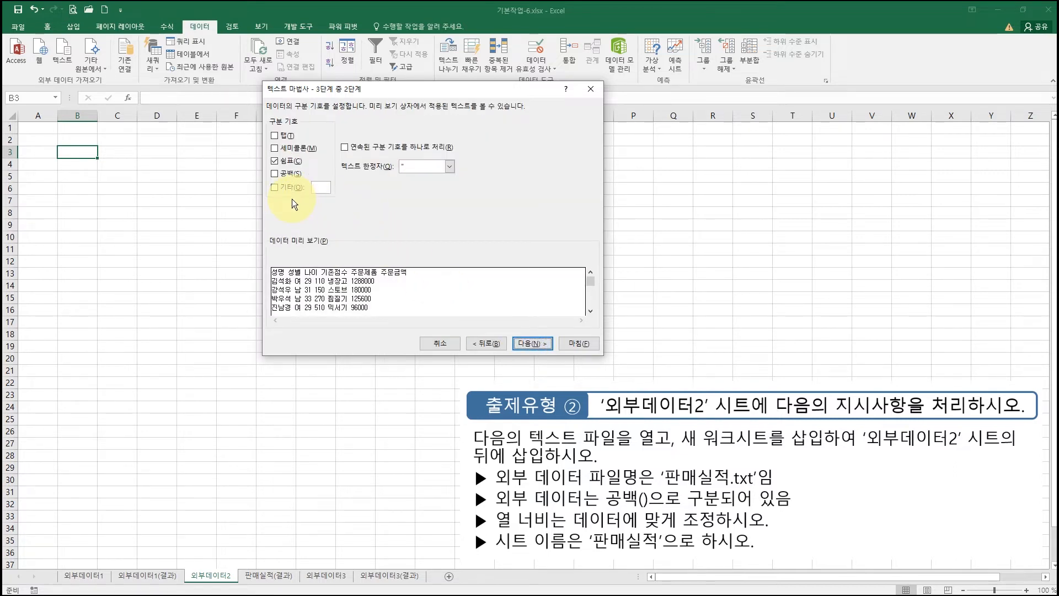
# - Replace the comma delimiter with space and complete the text wizard with the General column format
pyautogui.click(276, 163)
pyautogui.click(275, 173)
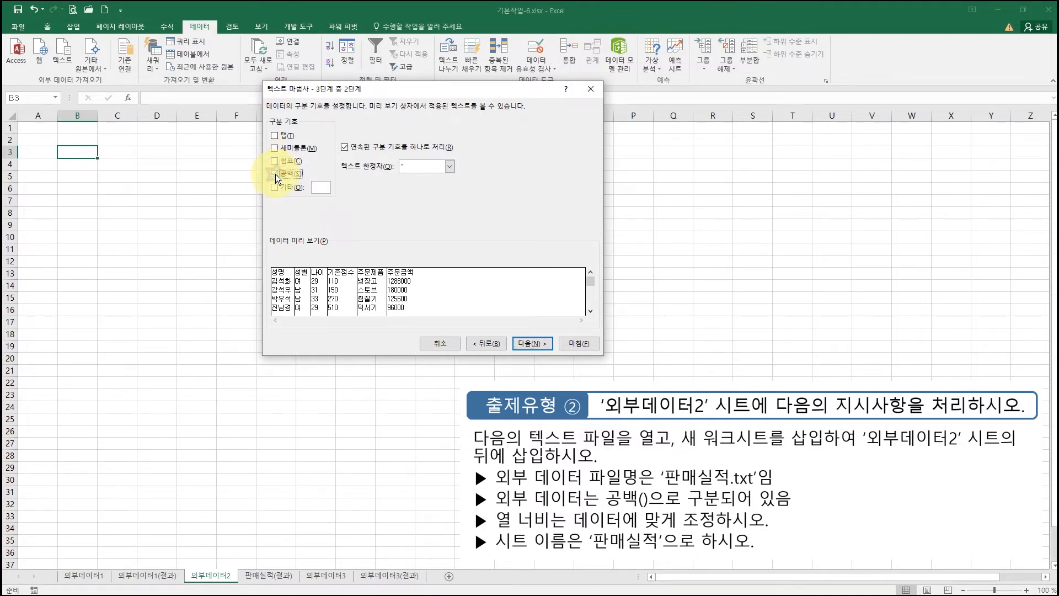
pyautogui.click(541, 342)
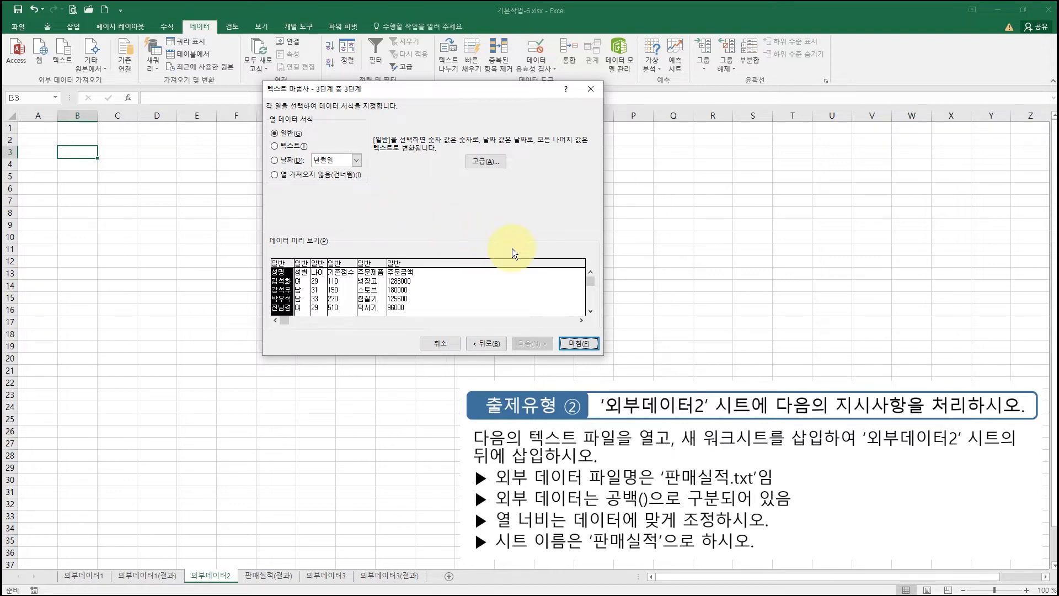
pyautogui.click(590, 343)
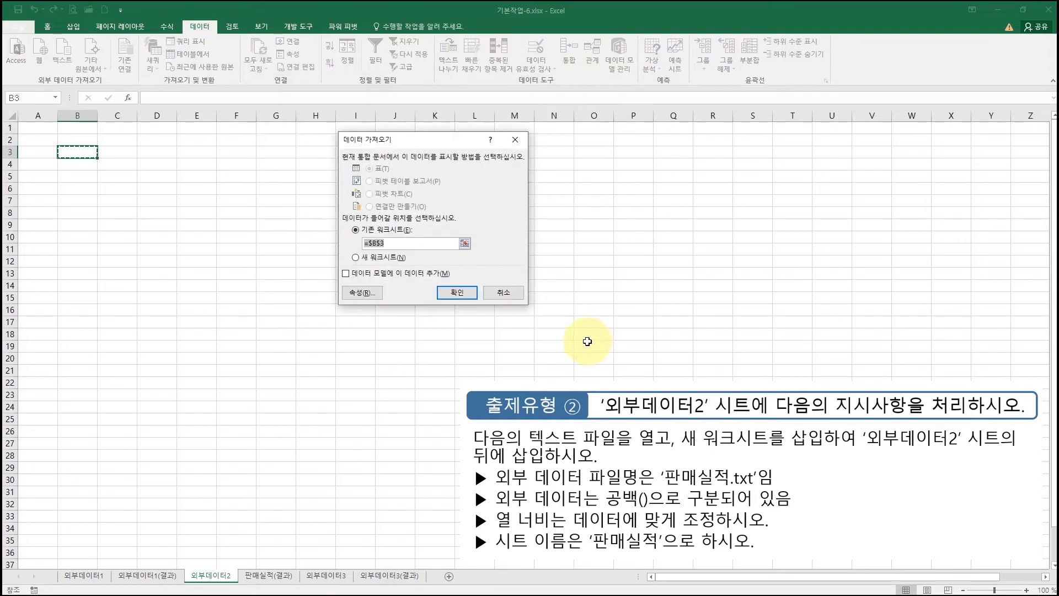
# - Review the 판매실적 import's range properties without changing them, and load the data into a new worksheet
pyautogui.click(369, 292)
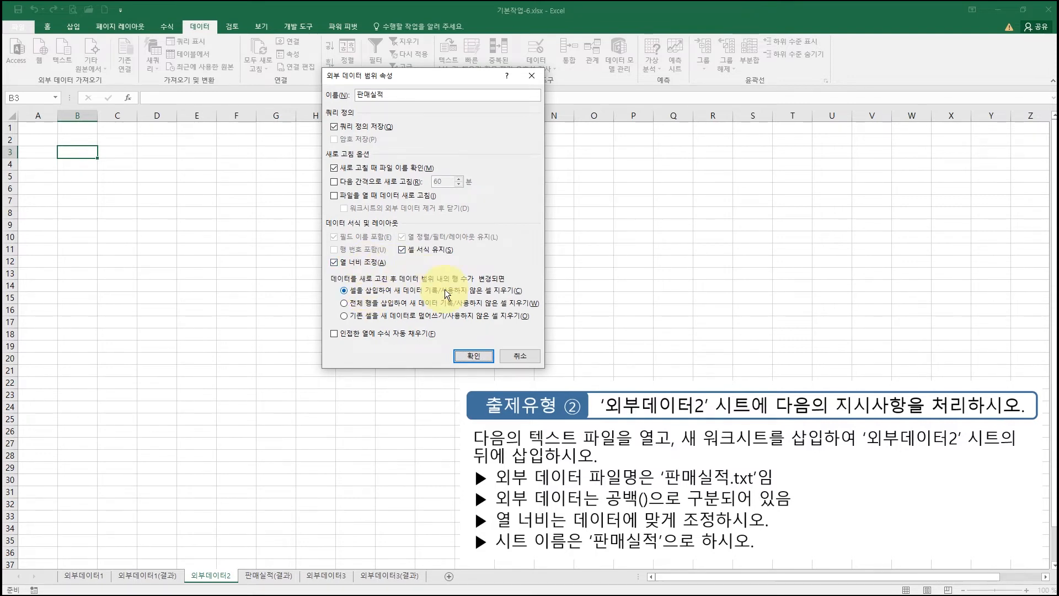
pyautogui.click(523, 358)
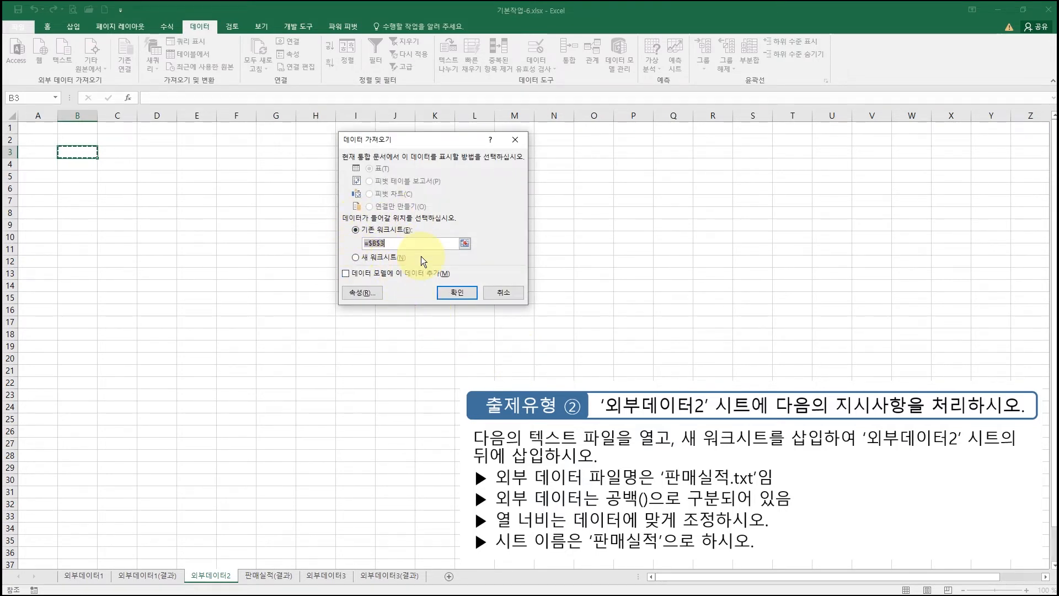
pyautogui.click(355, 258)
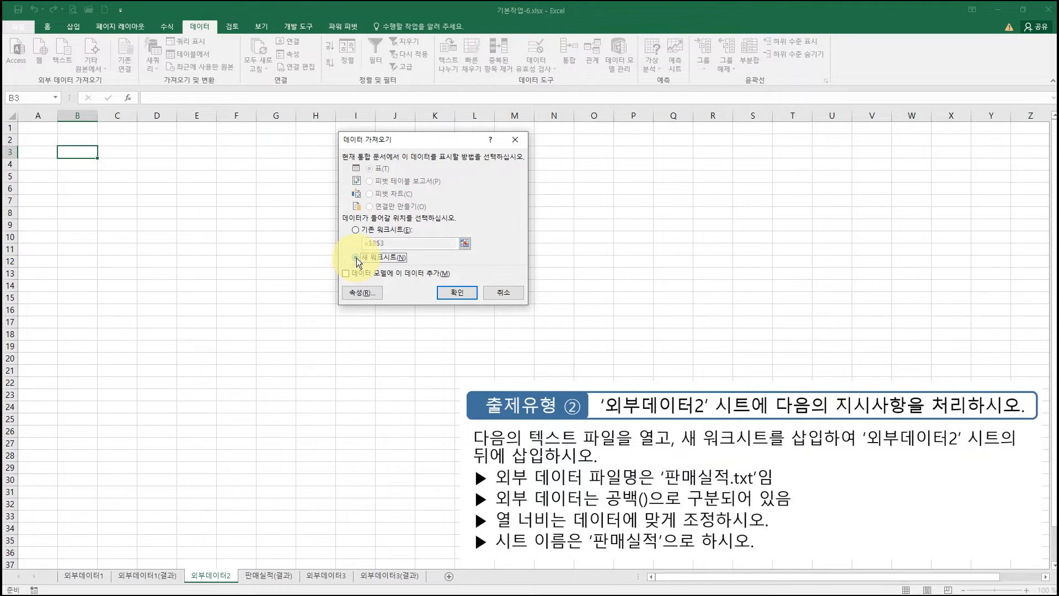
pyautogui.click(456, 290)
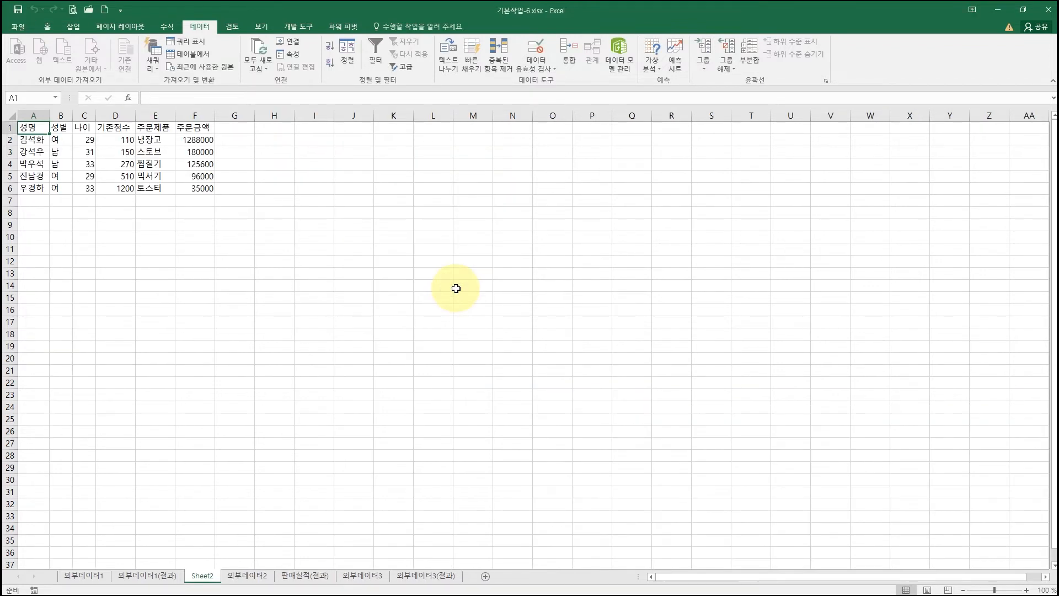
# - Rename the new worksheet 판매실적 and move it directly after the 외부데이터2 sheet
pyautogui.doubleClick(204, 576)
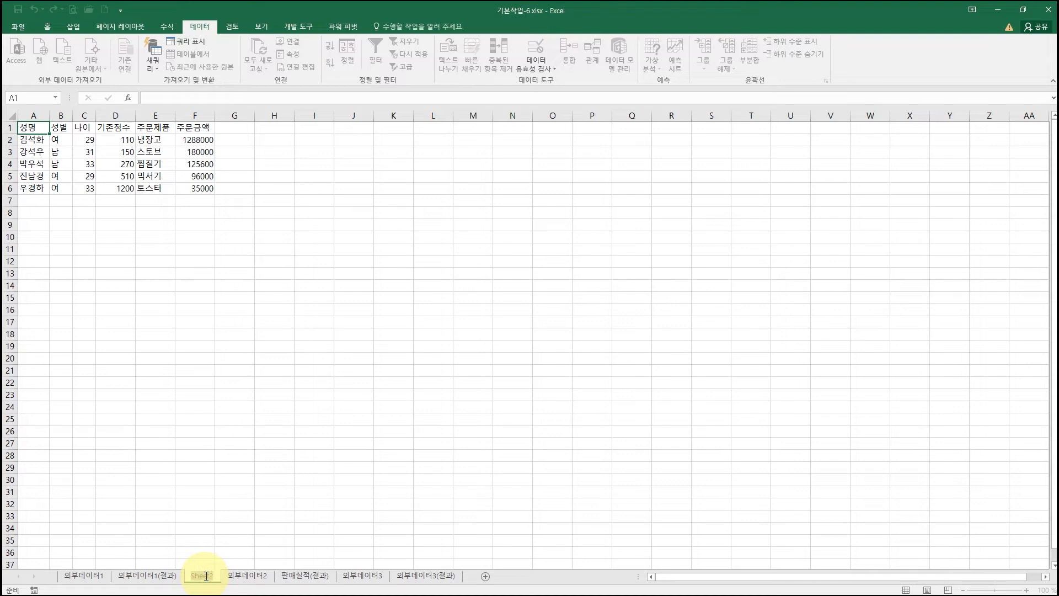
pyautogui.write('ㅍ매실적')
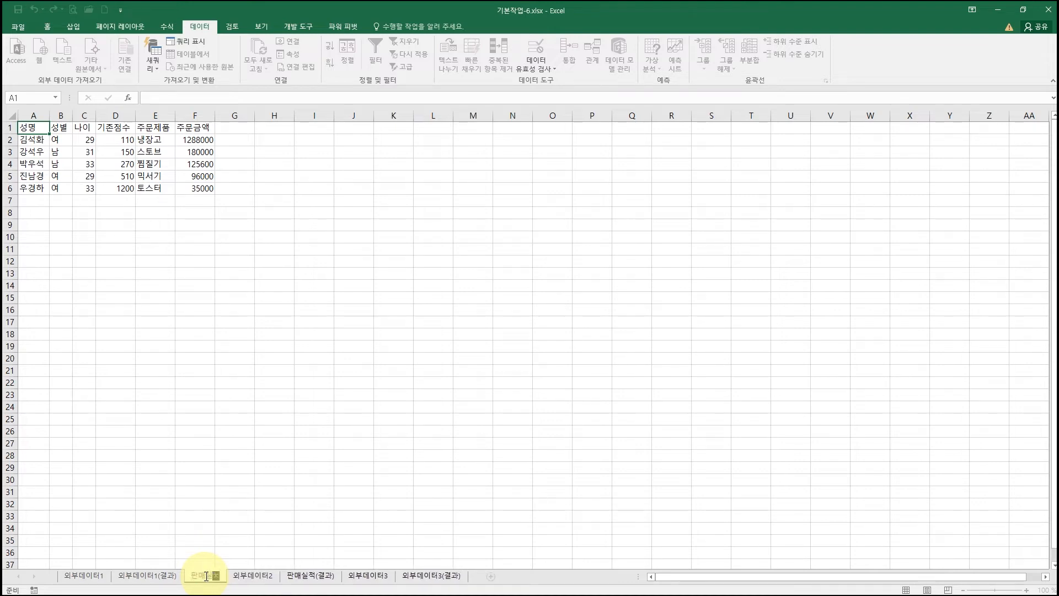
pyautogui.press('Return')
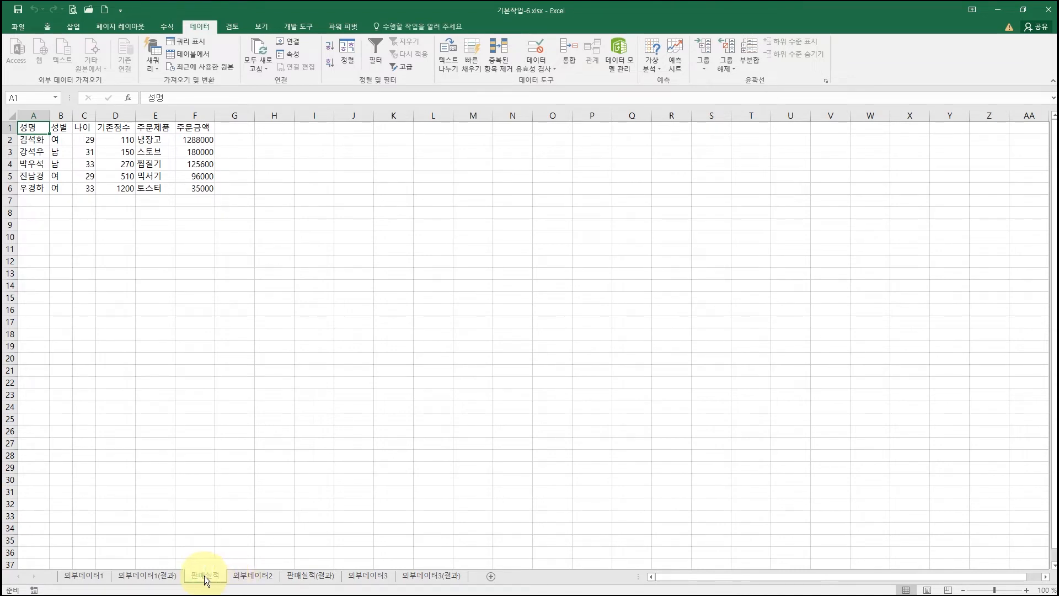
pyautogui.moveTo(201, 574); pyautogui.dragTo(281, 577)
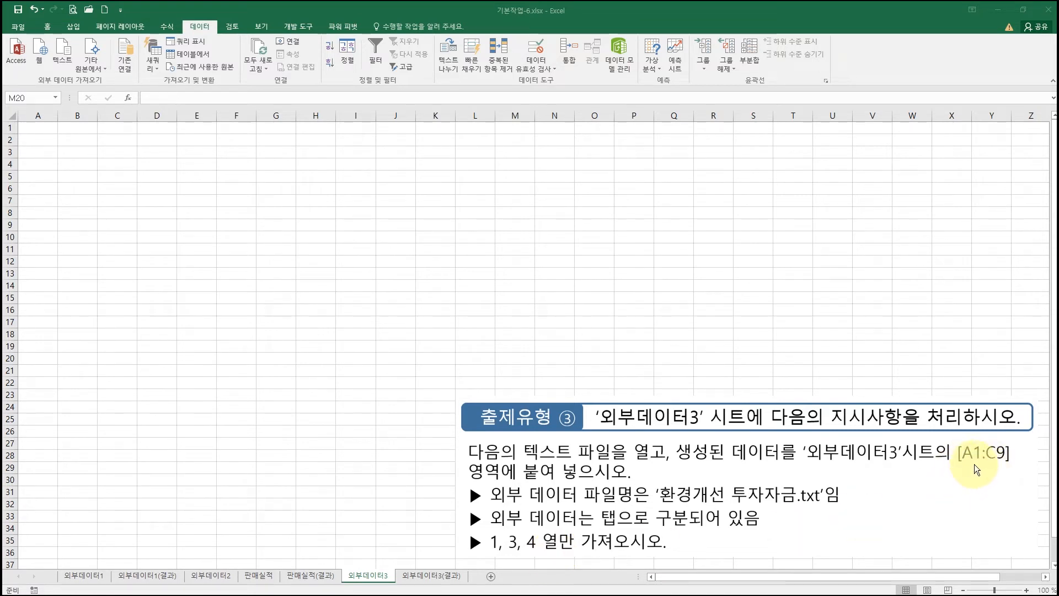
# - Begin importing the text file 환경개선 투자자금.txt at cell A1 of the 외부데이터3 sheet as delimited data
pyautogui.click(42, 129)
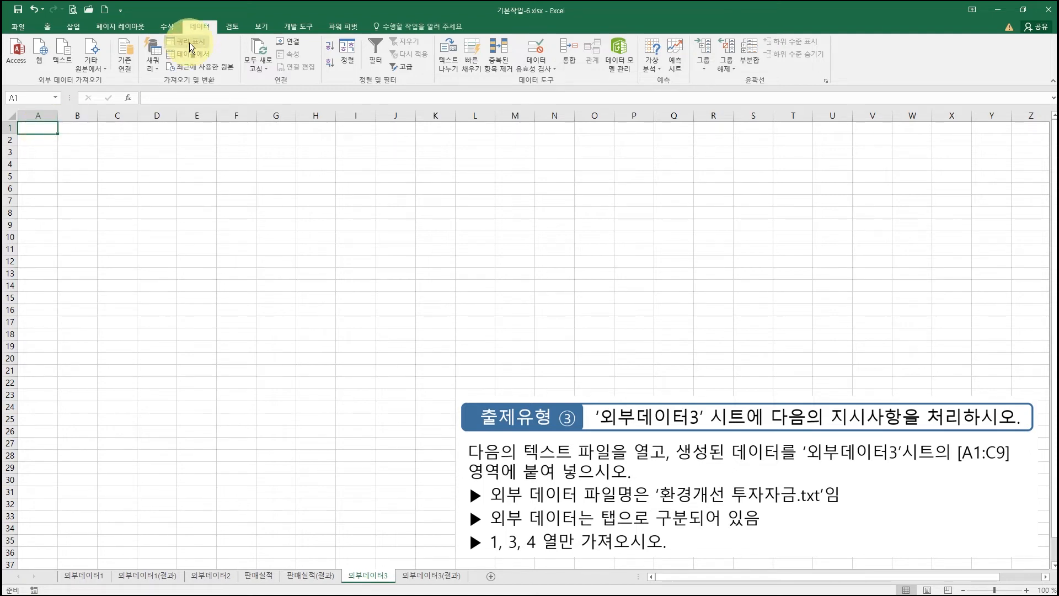
pyautogui.click(65, 56)
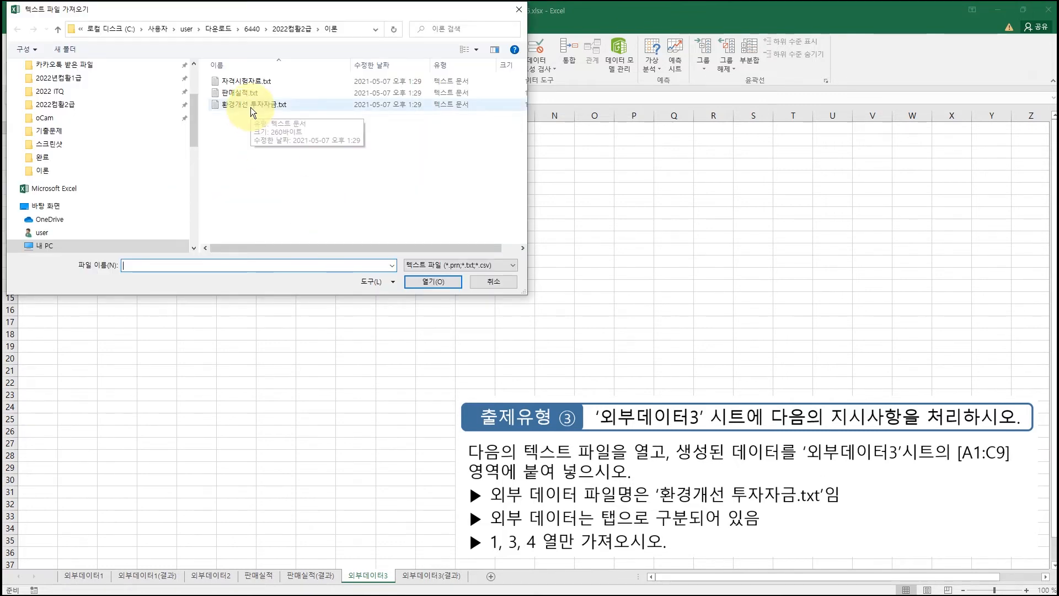
pyautogui.doubleClick(260, 107)
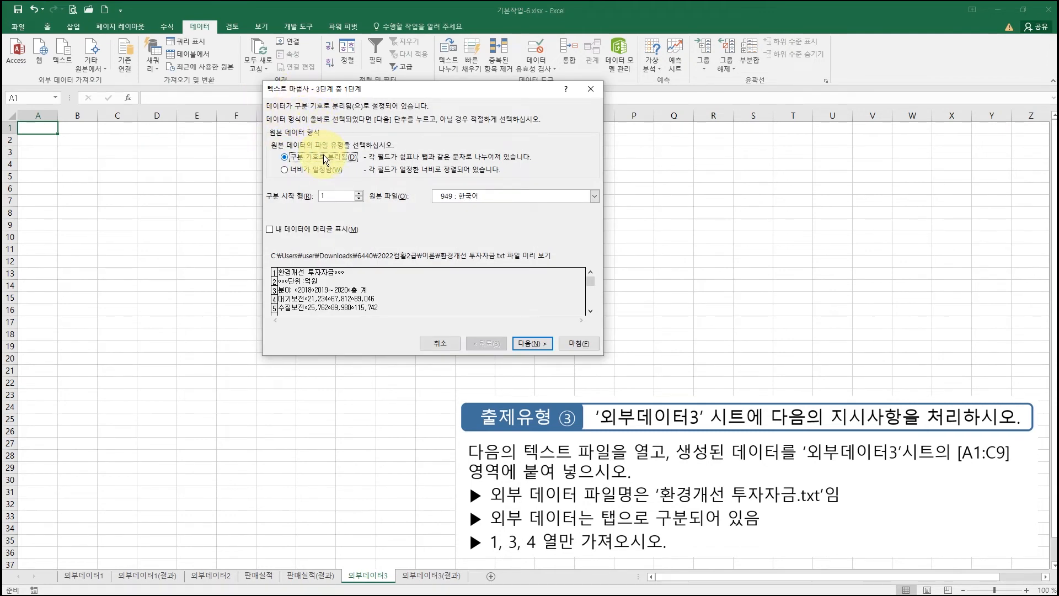
pyautogui.click(536, 342)
pyautogui.click(535, 342)
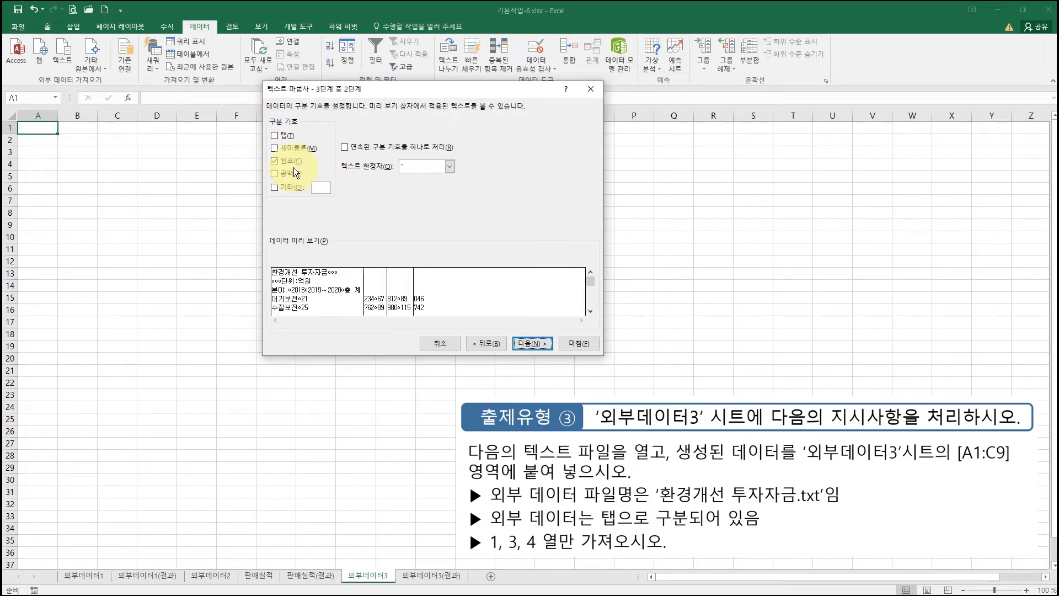
# - Replace the comma delimiter with tab and continue to the column format settings
pyautogui.click(275, 161)
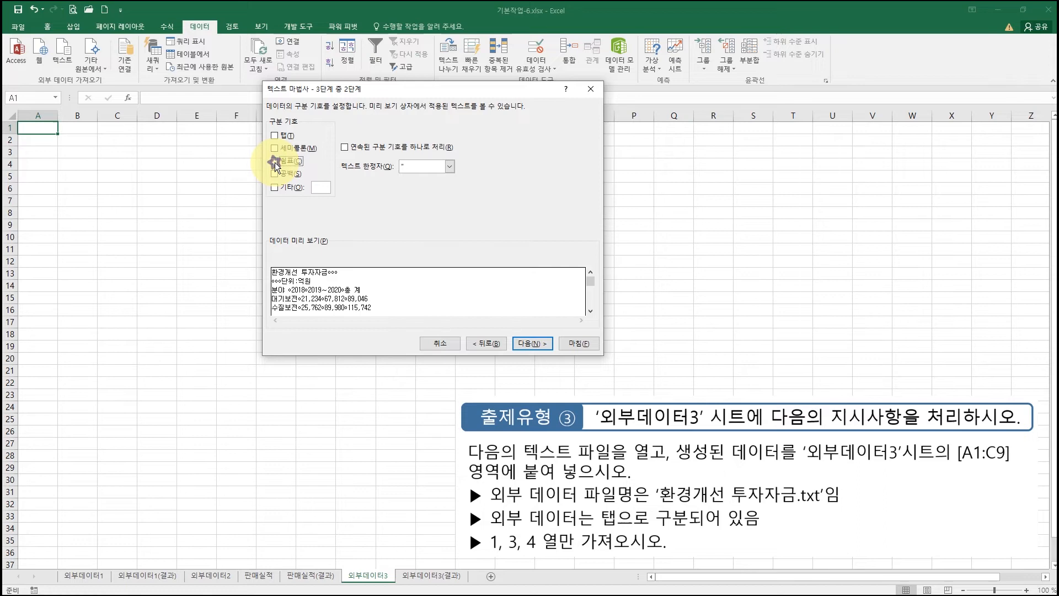
pyautogui.click(275, 135)
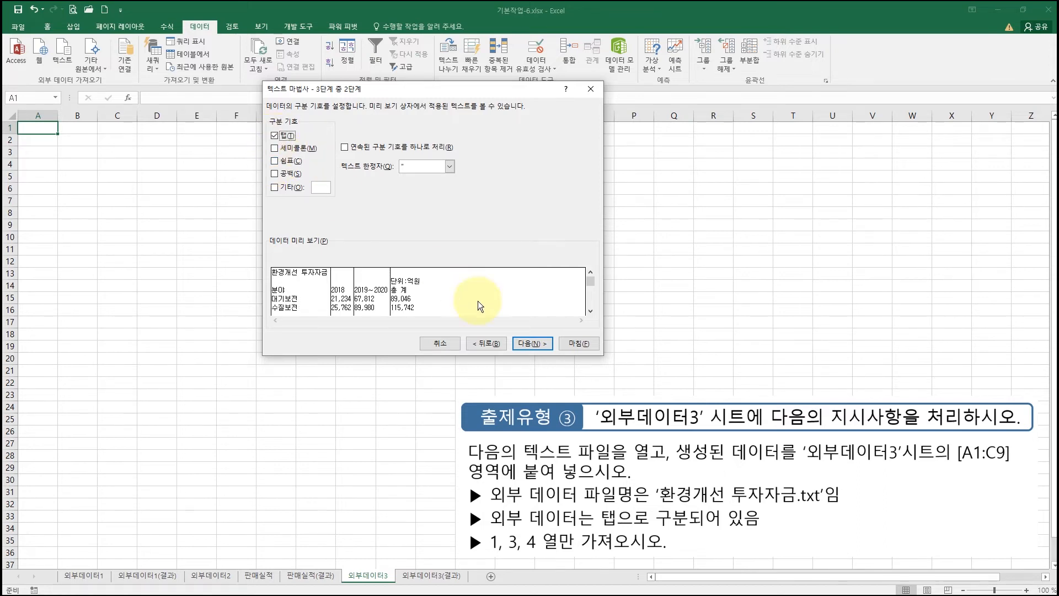
pyautogui.click(526, 345)
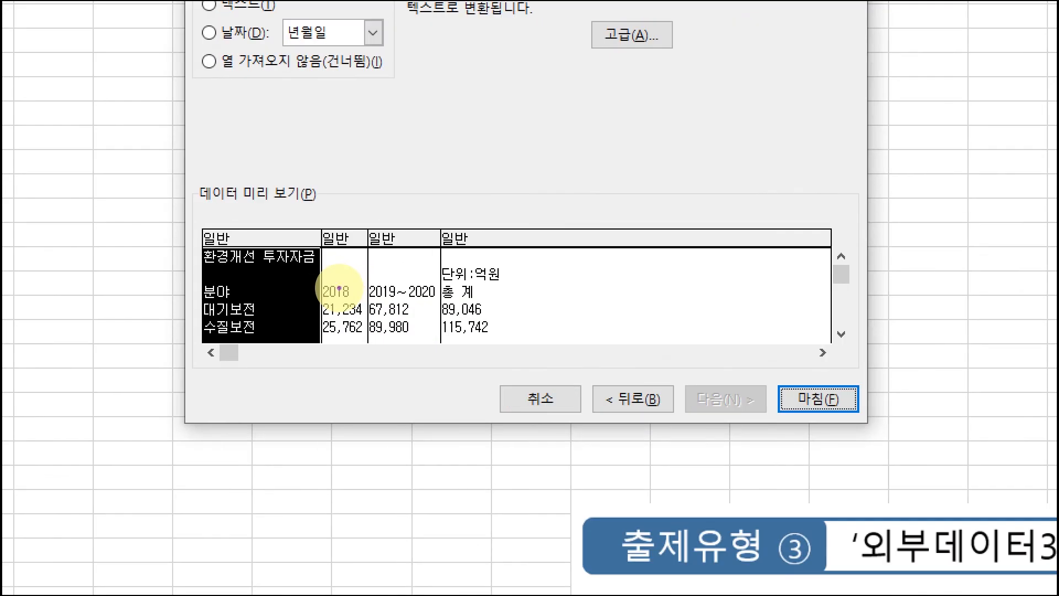
# - Exclude the second column (2018) from the import and place the data at A1 of the existing worksheet
pyautogui.moveTo(329, 246)
pyautogui.mouseDown()
pyautogui.moveTo(350, 274)
pyautogui.moveTo(386, 229)
pyautogui.mouseUp()
pyautogui.moveTo(227, 70)
pyautogui.mouseDown()
pyautogui.moveTo(191, 71)
pyautogui.moveTo(231, 52)
pyautogui.moveTo(205, 87)
pyautogui.mouseUp()
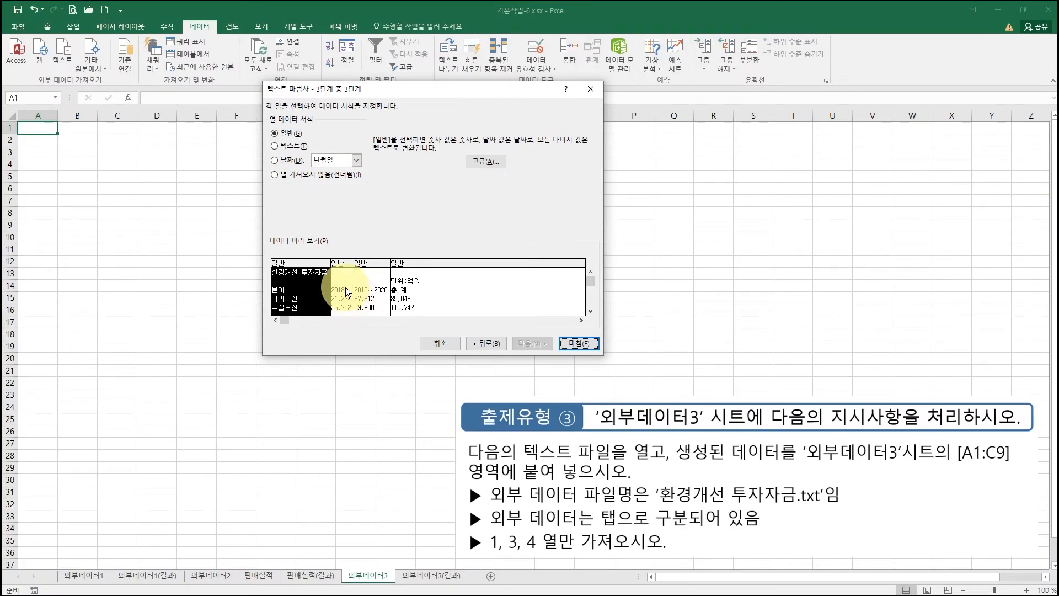
pyautogui.click(354, 291)
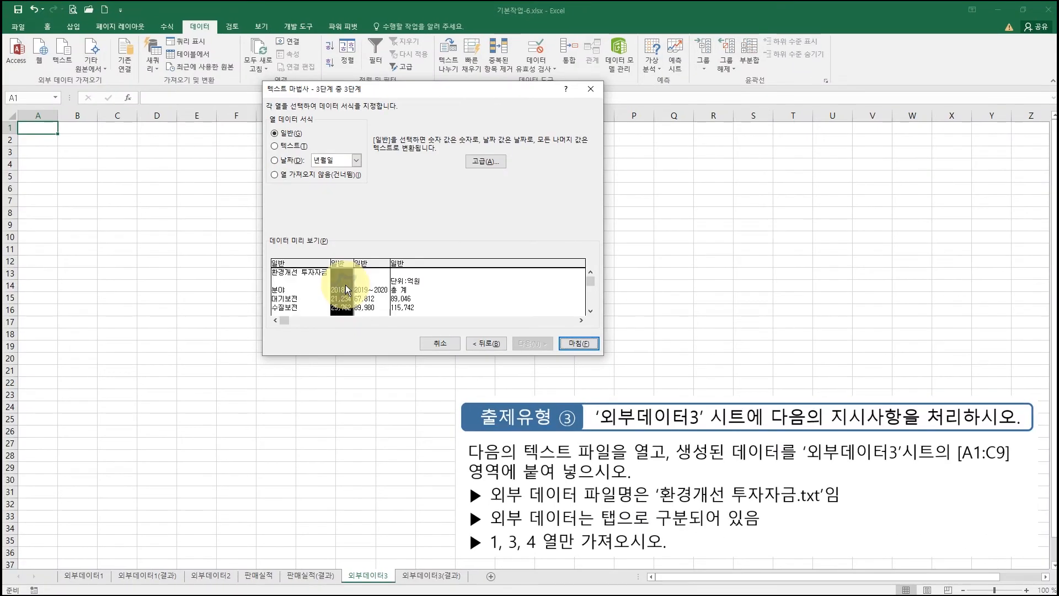
pyautogui.click(274, 175)
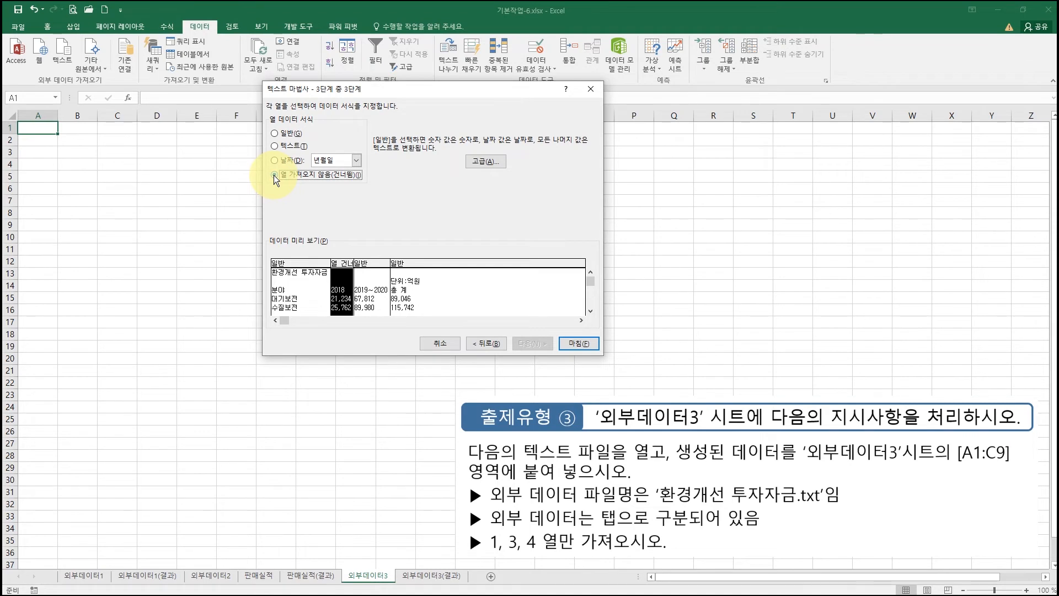
pyautogui.click(568, 341)
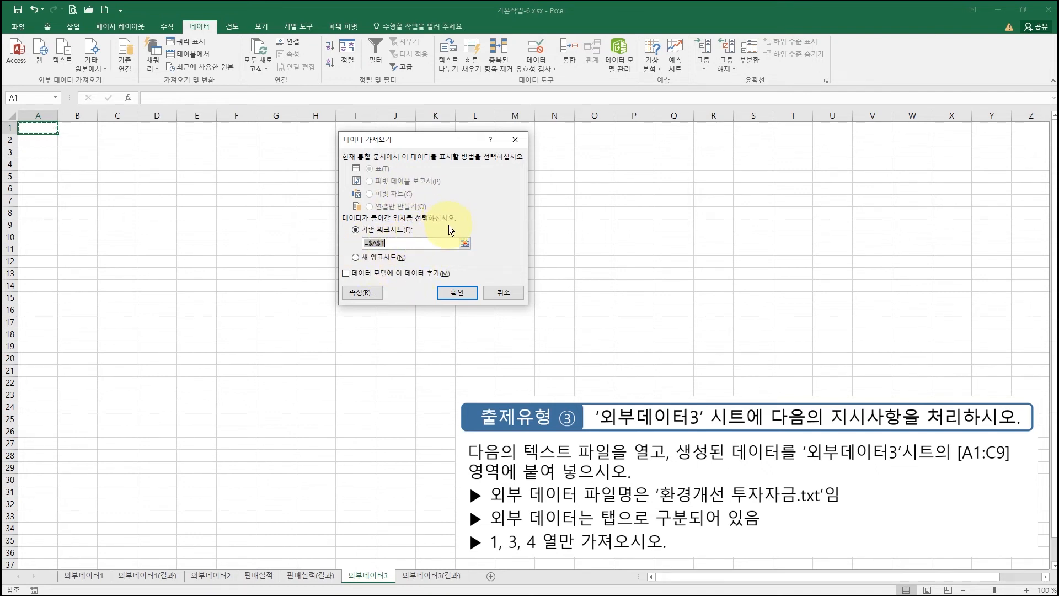
pyautogui.click(456, 294)
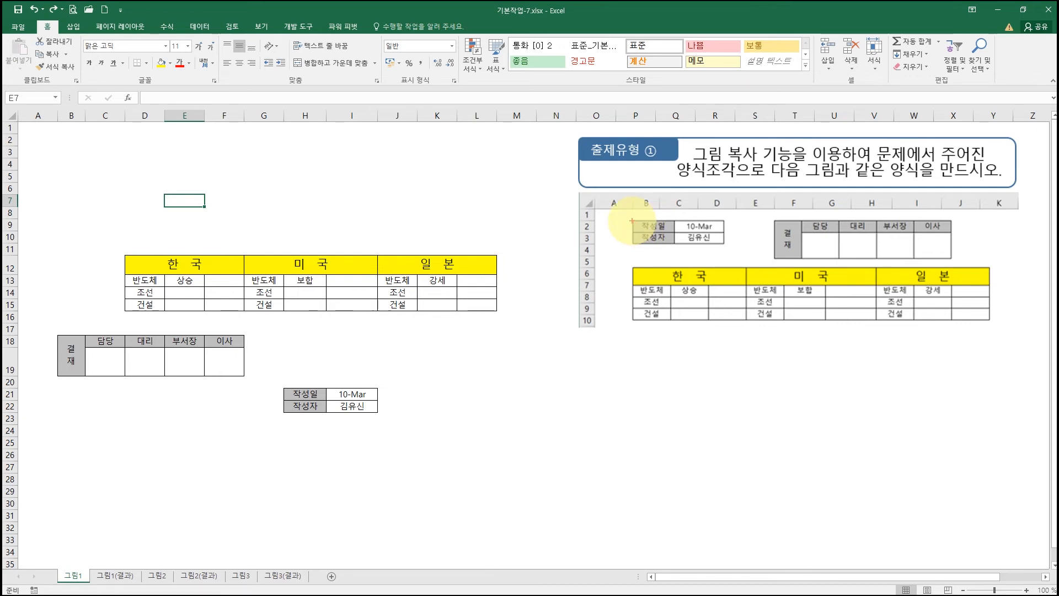
# - Copy the date and author block H21:I22 on the 그림1 sheet, paste it as a picture at B2 and nudge it into position
pyautogui.moveTo(632, 220); pyautogui.dragTo(632, 237)
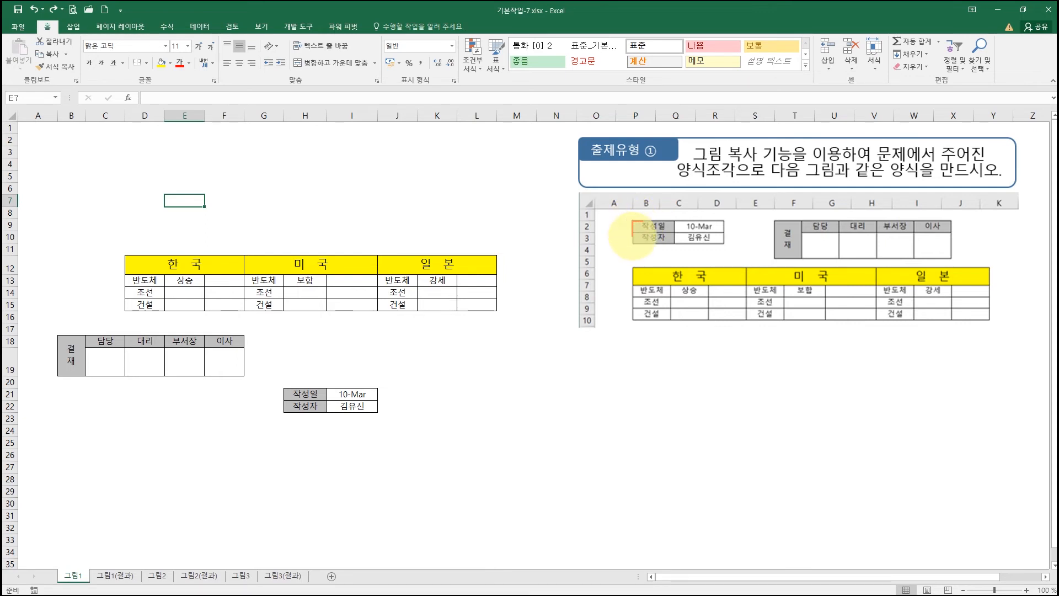
pyautogui.press('Escape')
pyautogui.moveTo(305, 394); pyautogui.dragTo(346, 406)
pyautogui.hotkey('ctrl', 'c')
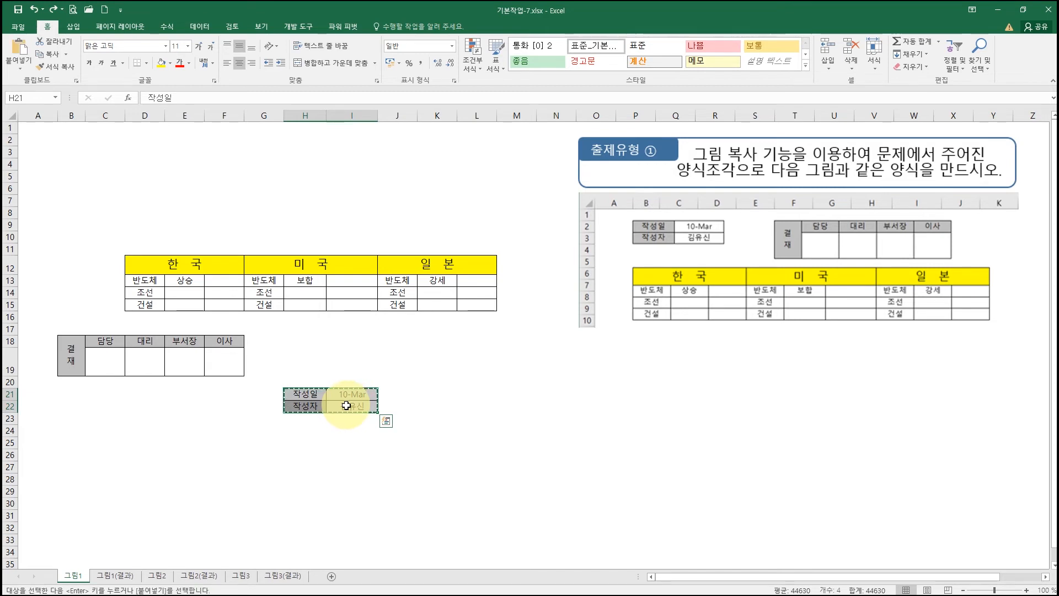
pyautogui.click(68, 139)
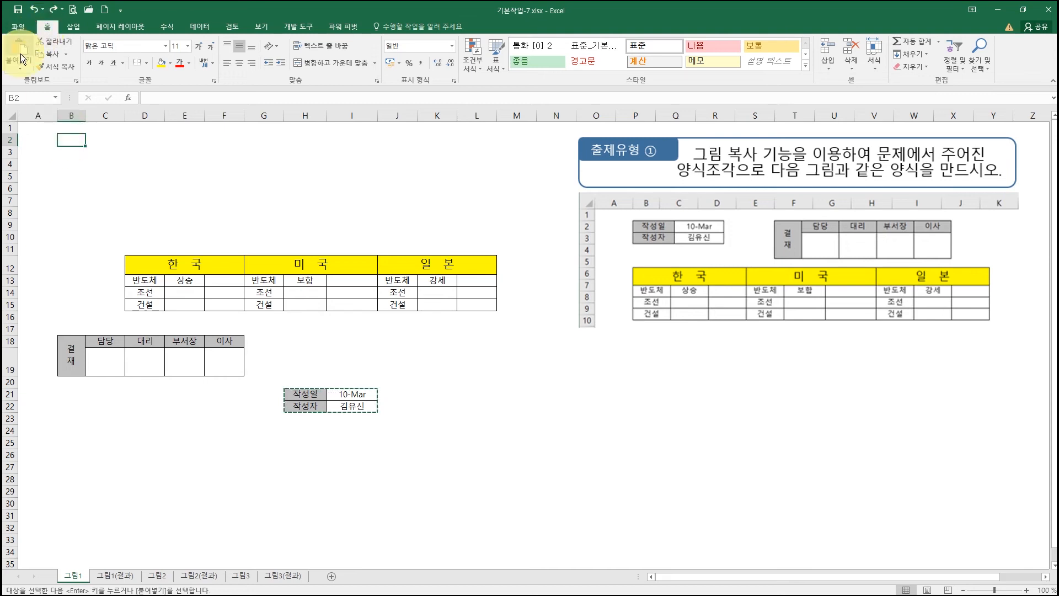
pyautogui.click(18, 67)
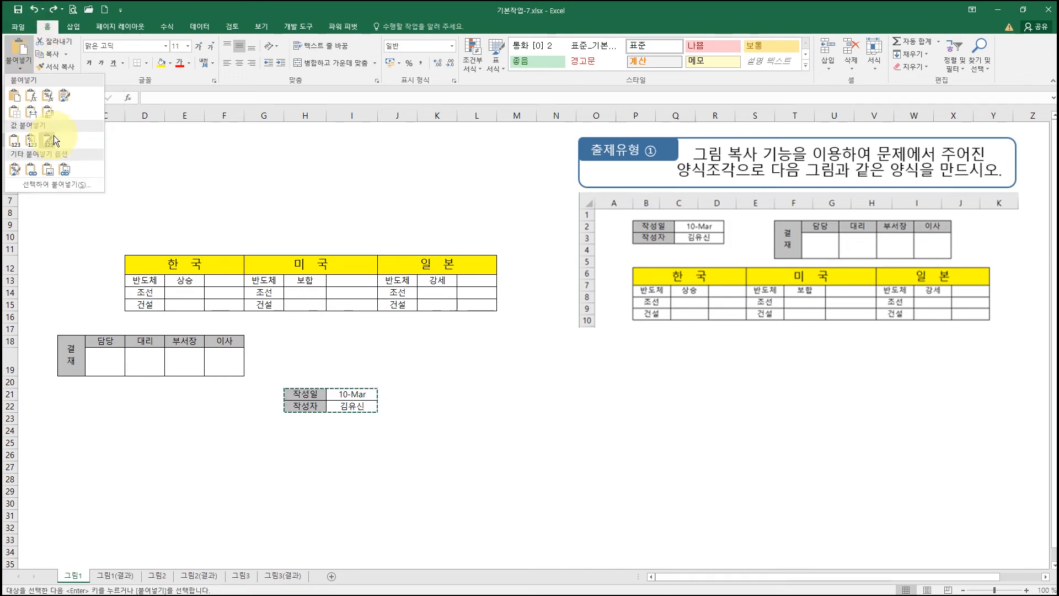
pyautogui.click(48, 171)
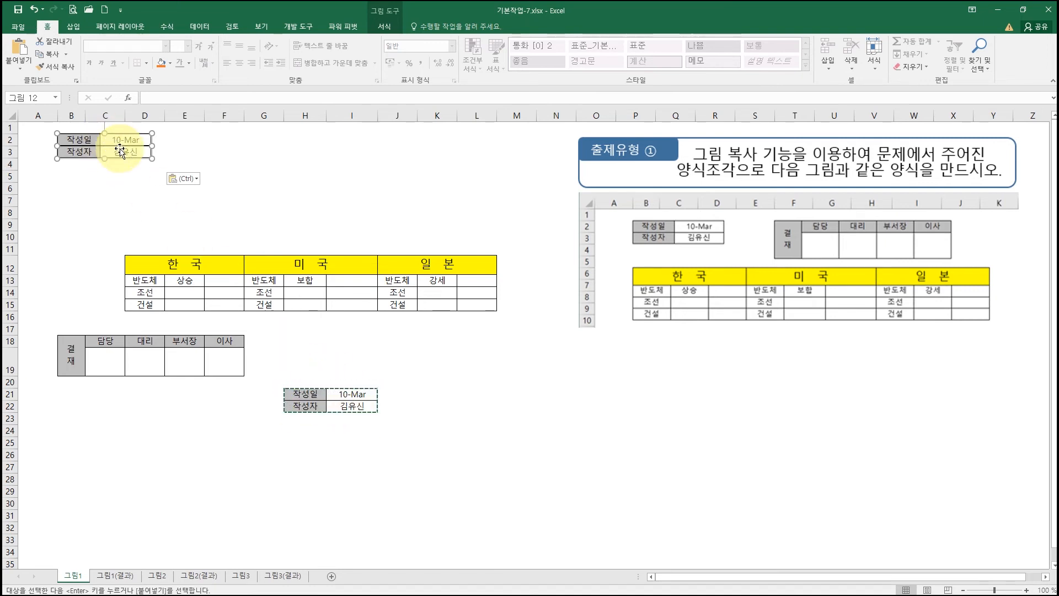
pyautogui.click(395, 29)
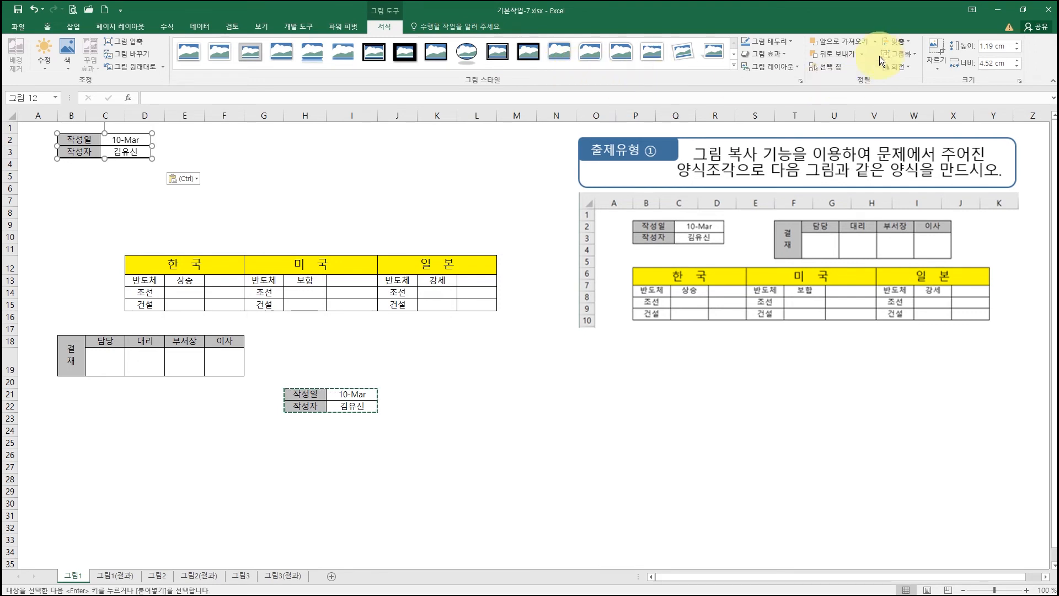
pyautogui.moveTo(105, 144)
pyautogui.mouseDown()
pyautogui.moveTo(230, 206)
pyautogui.moveTo(112, 148)
pyautogui.mouseUp()
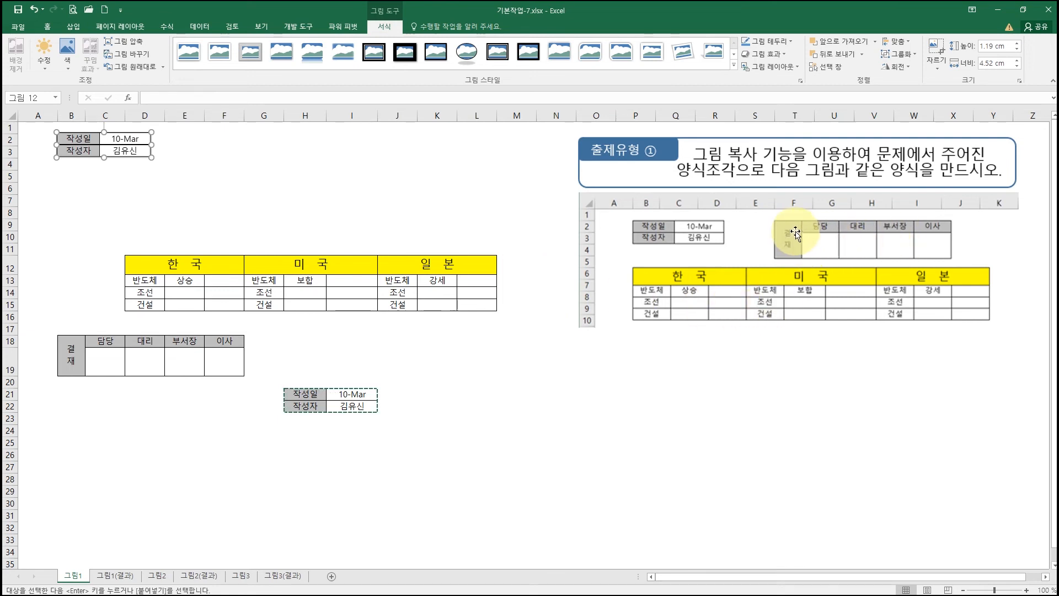
# - Copy the approval block B18:F19, paste it as a linked picture at F2 and compare it with the unlinked picture
pyautogui.moveTo(70, 353); pyautogui.dragTo(234, 360)
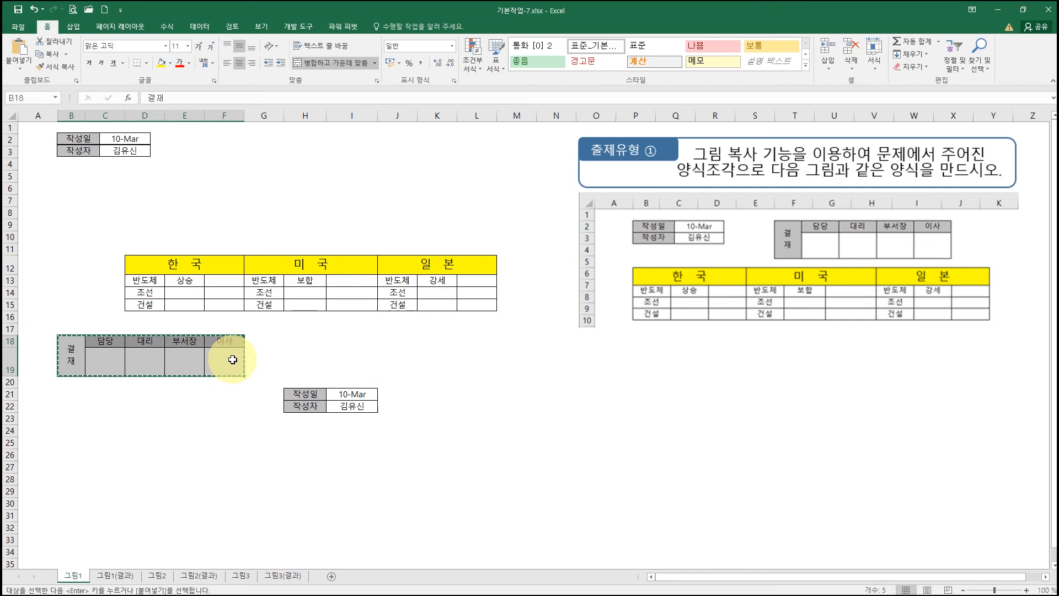
pyautogui.click(224, 140)
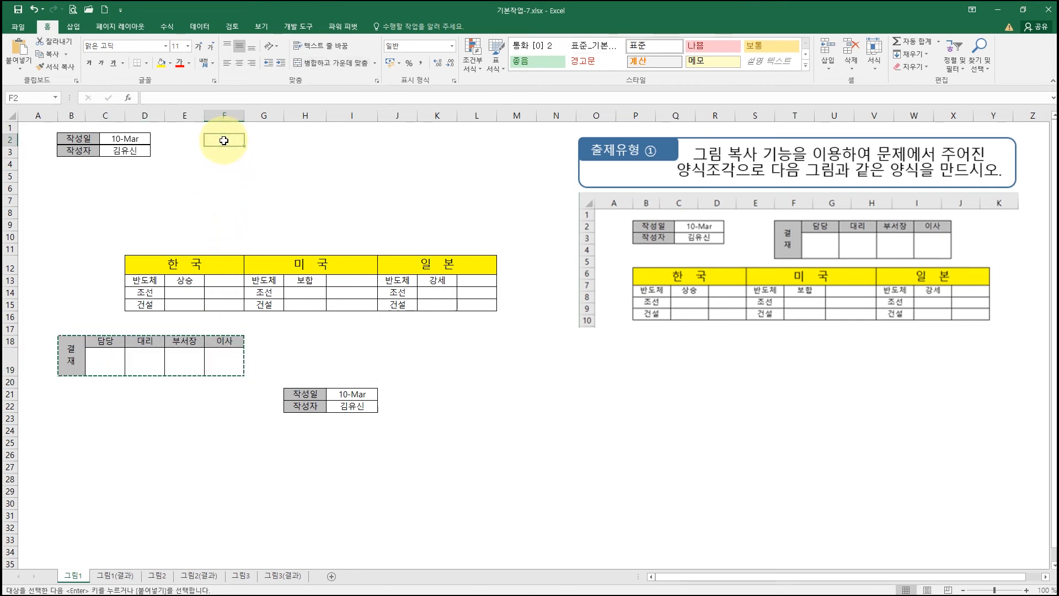
pyautogui.click(27, 68)
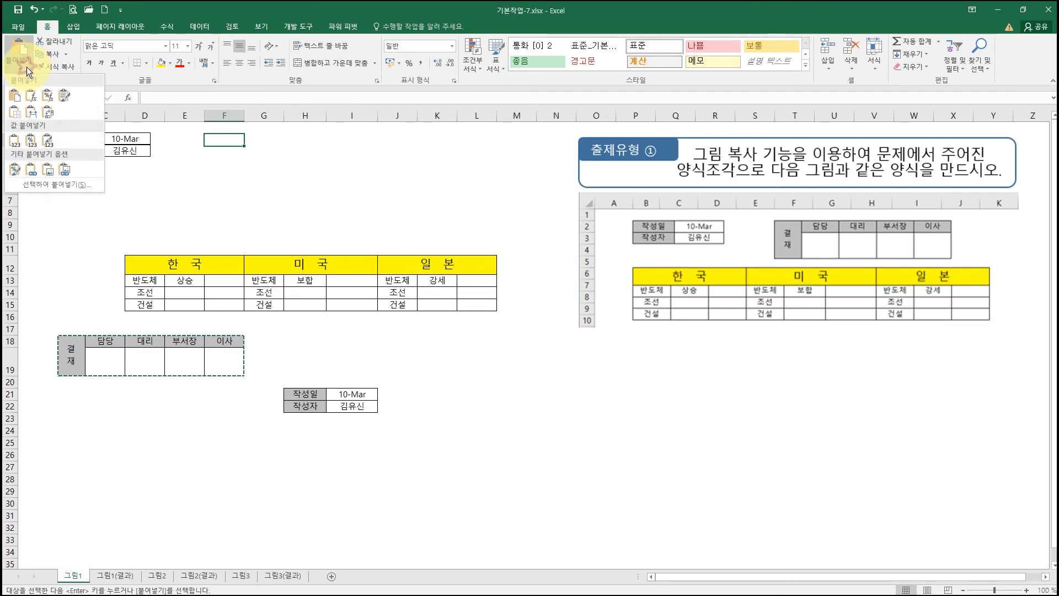
pyautogui.click(63, 171)
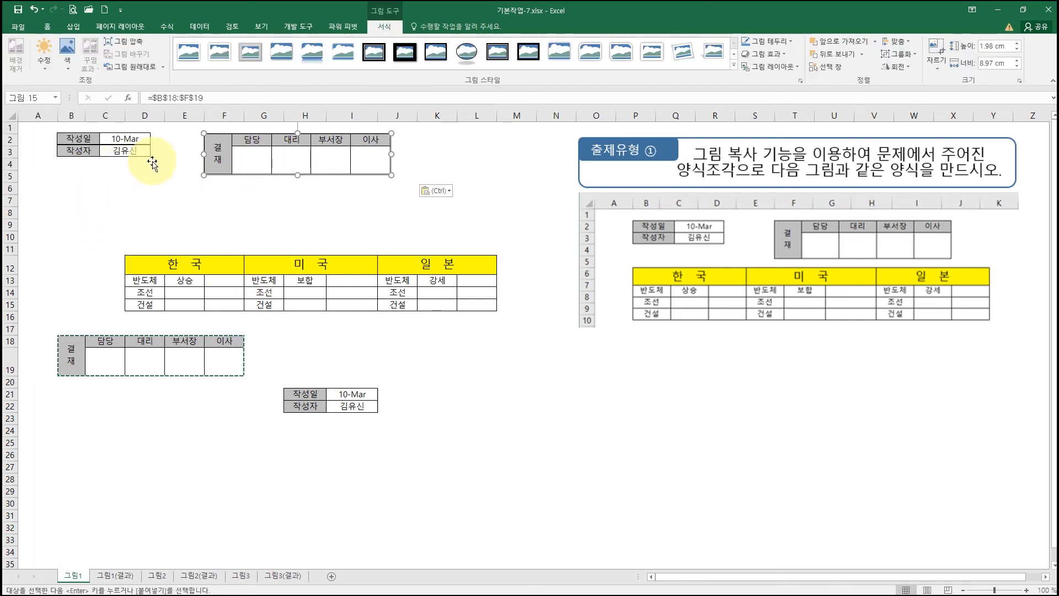
pyautogui.click(128, 145)
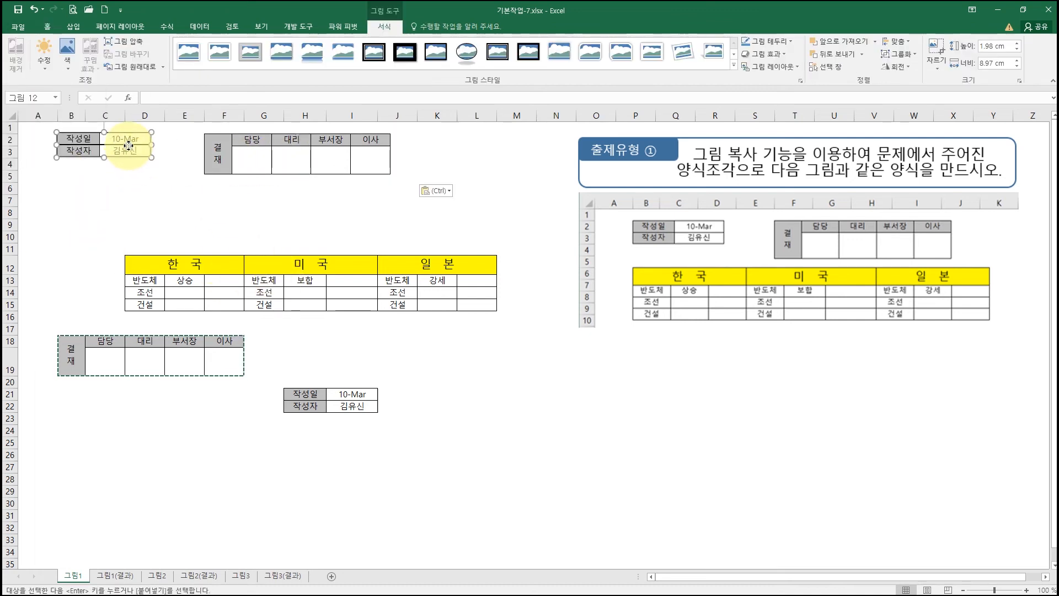
pyautogui.click(261, 149)
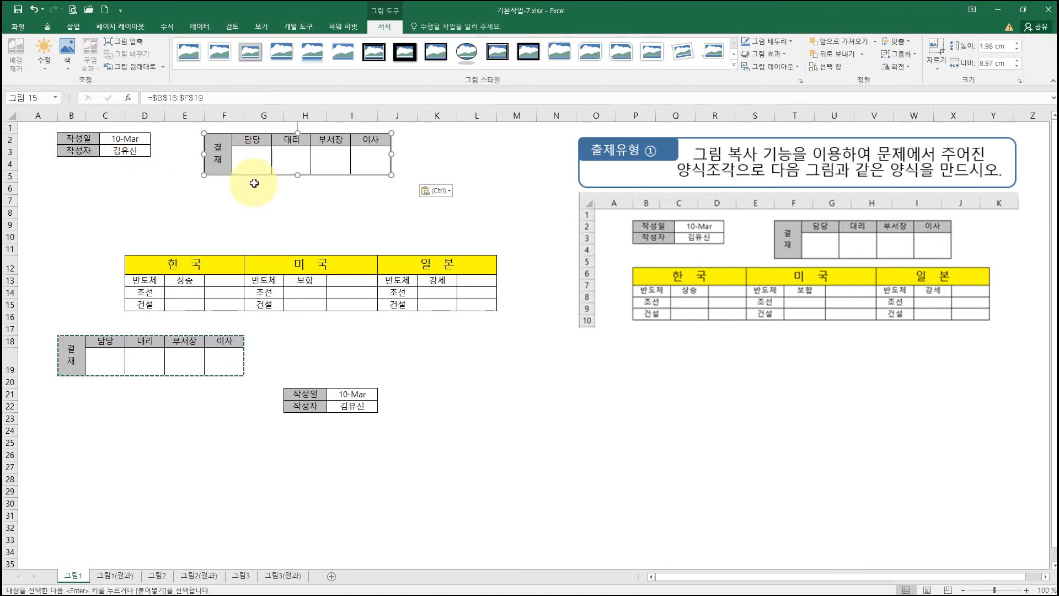
# - Paste the copied approval block B18:F19 as an unlinked picture at F7, select the linked picture at F2 for comparison and end copy mode
pyautogui.moveTo(74, 344); pyautogui.dragTo(217, 363)
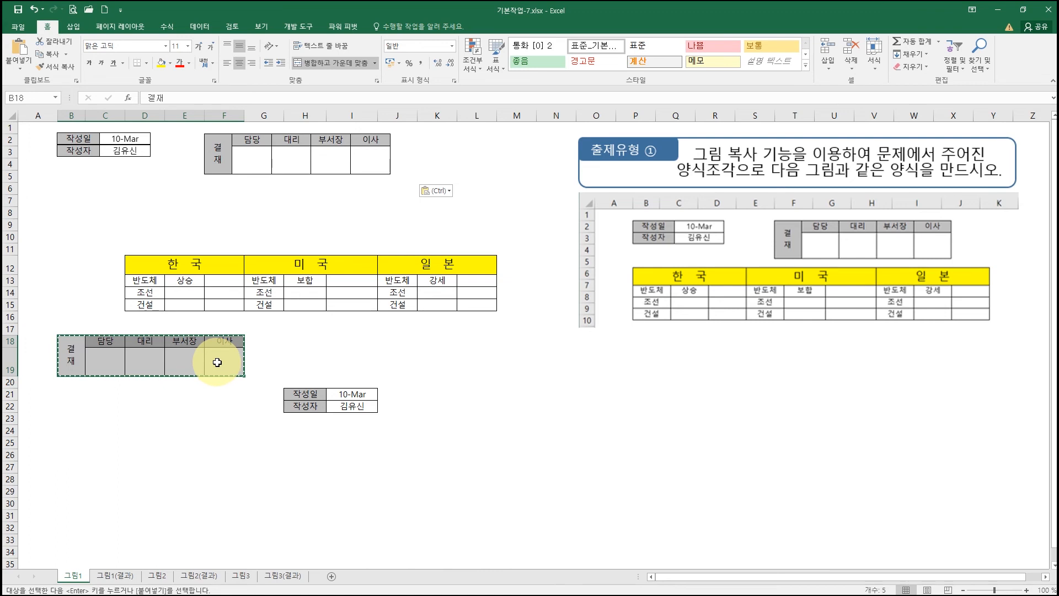
pyautogui.click(215, 198)
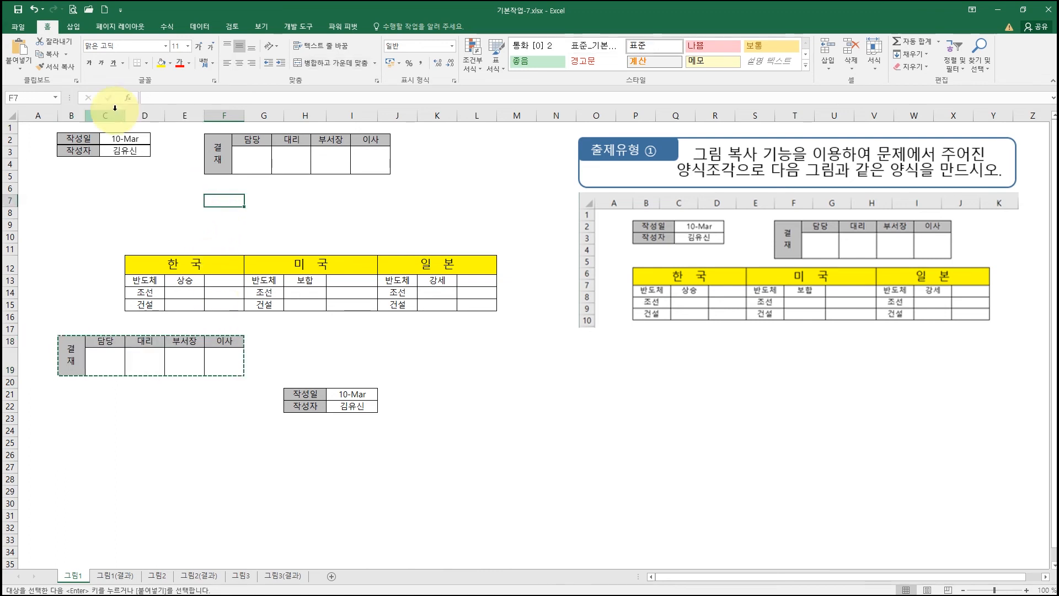
pyautogui.click(25, 64)
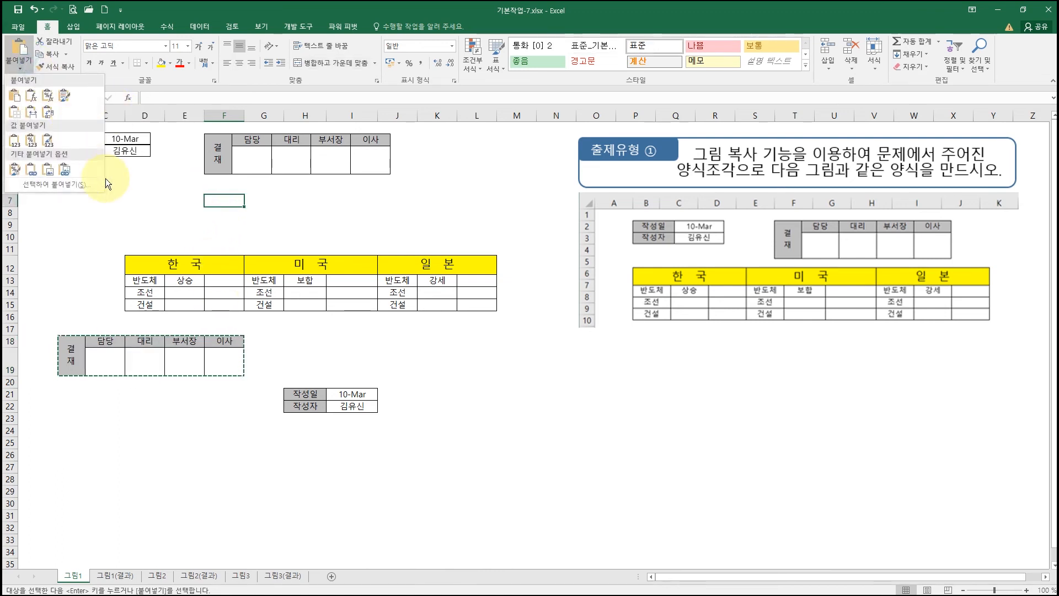
pyautogui.click(51, 171)
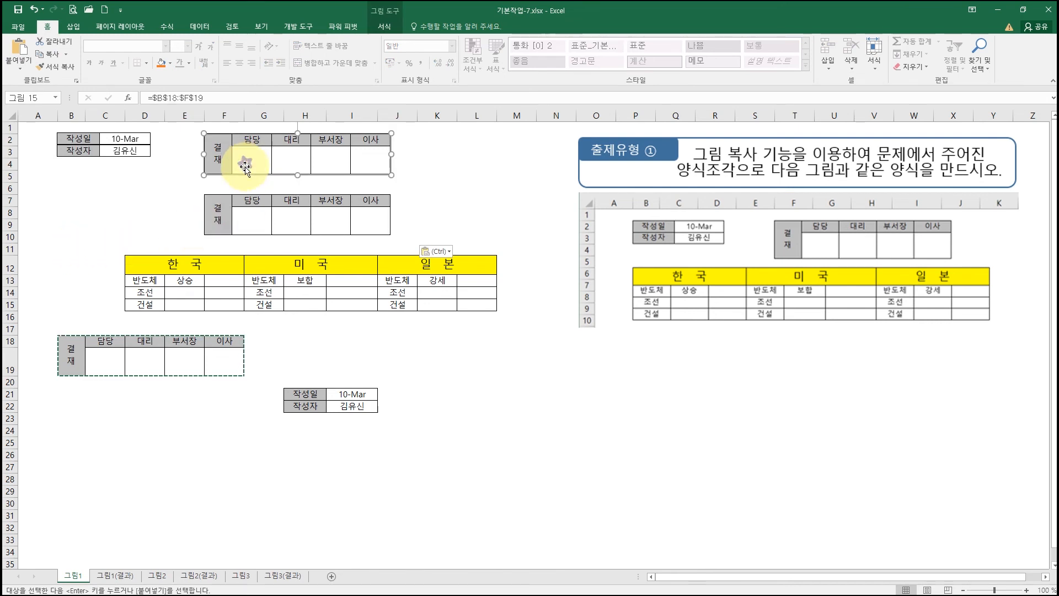
pyautogui.click(273, 152)
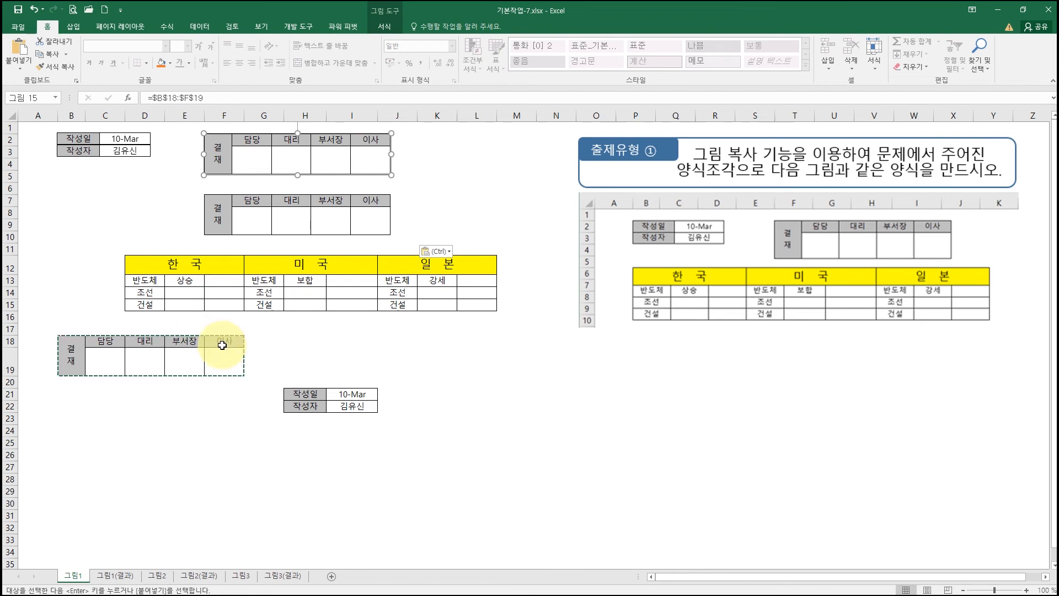
pyautogui.press('Escape')
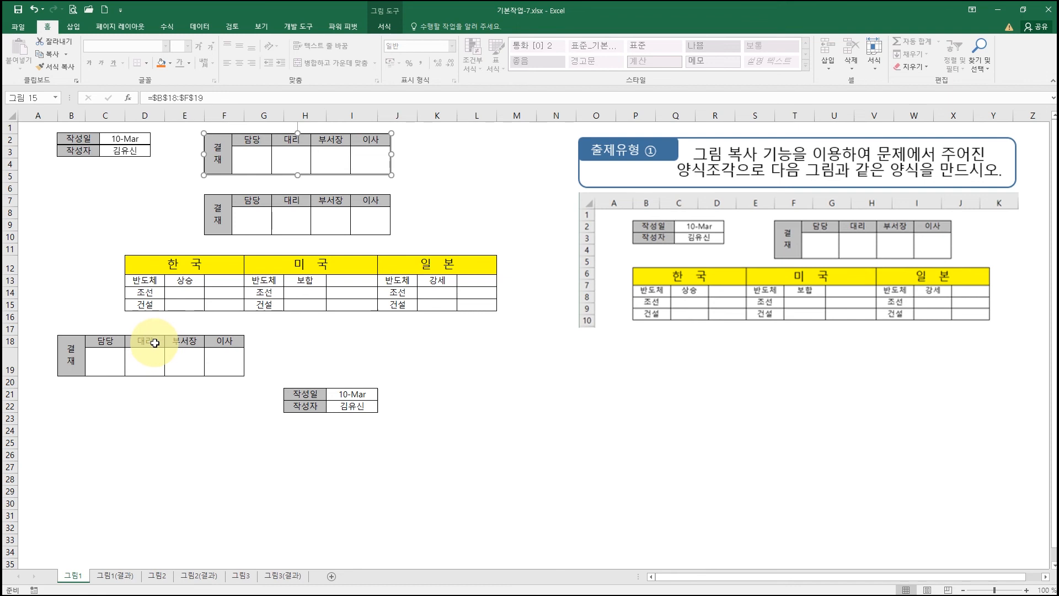
# - Change the last approver title in cell F18 of the source approval block to 사장
pyautogui.click(223, 342)
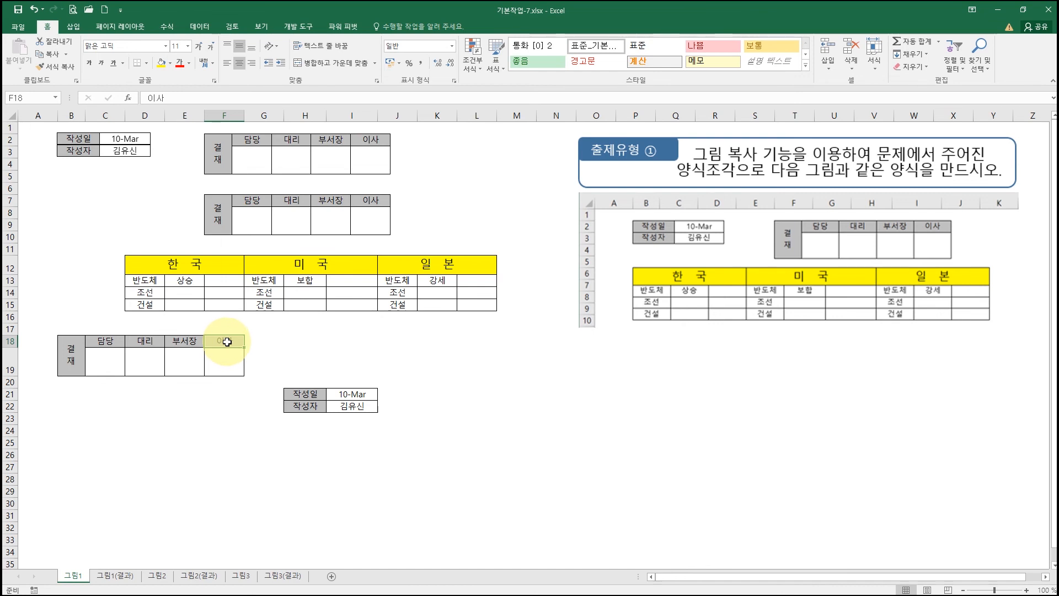
pyautogui.write('사장')
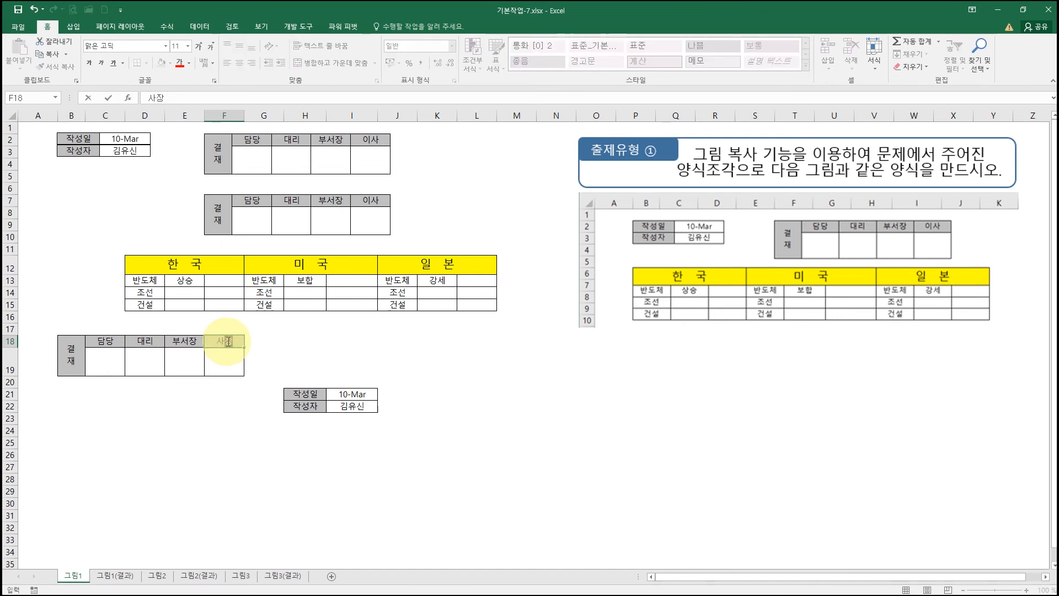
pyautogui.press('Return')
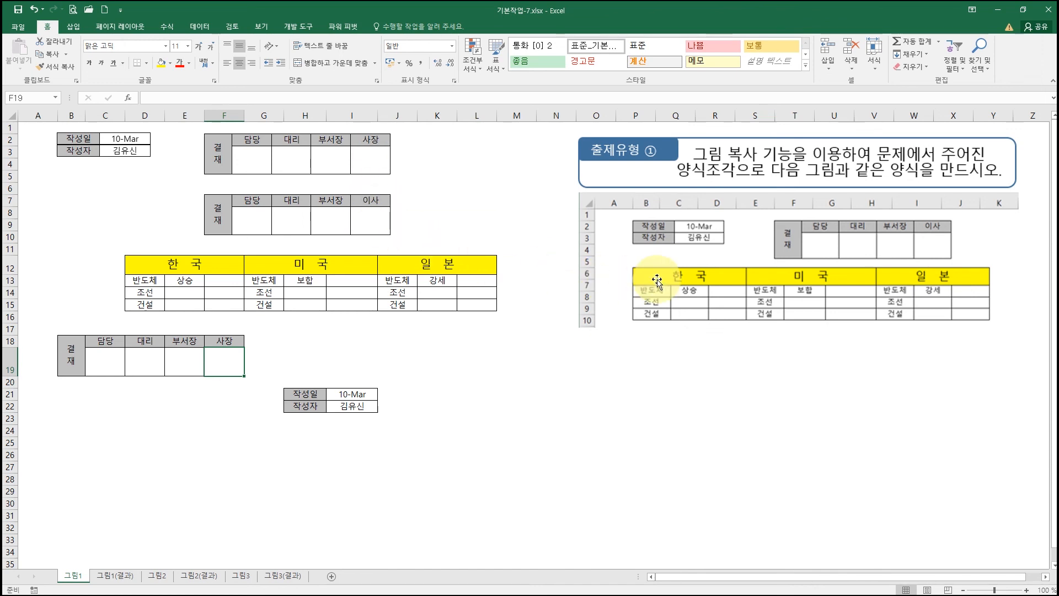
# - Copy the country table D12:L15, paste it as an unlinked picture at B6 and nudge it slightly down
pyautogui.moveTo(161, 262); pyautogui.dragTo(435, 305)
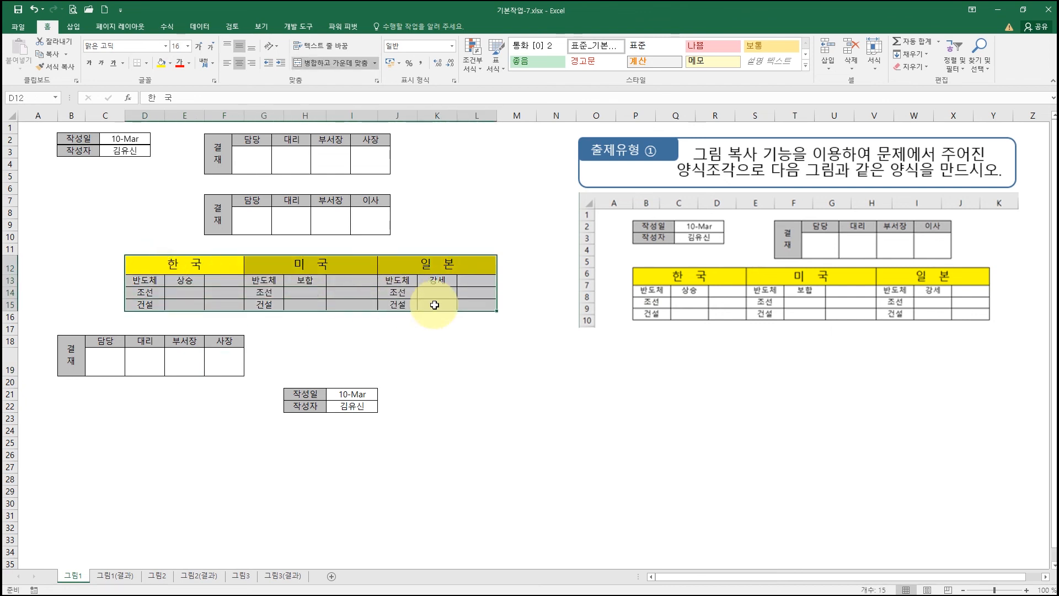
pyautogui.hotkey('ctrl', 'c')
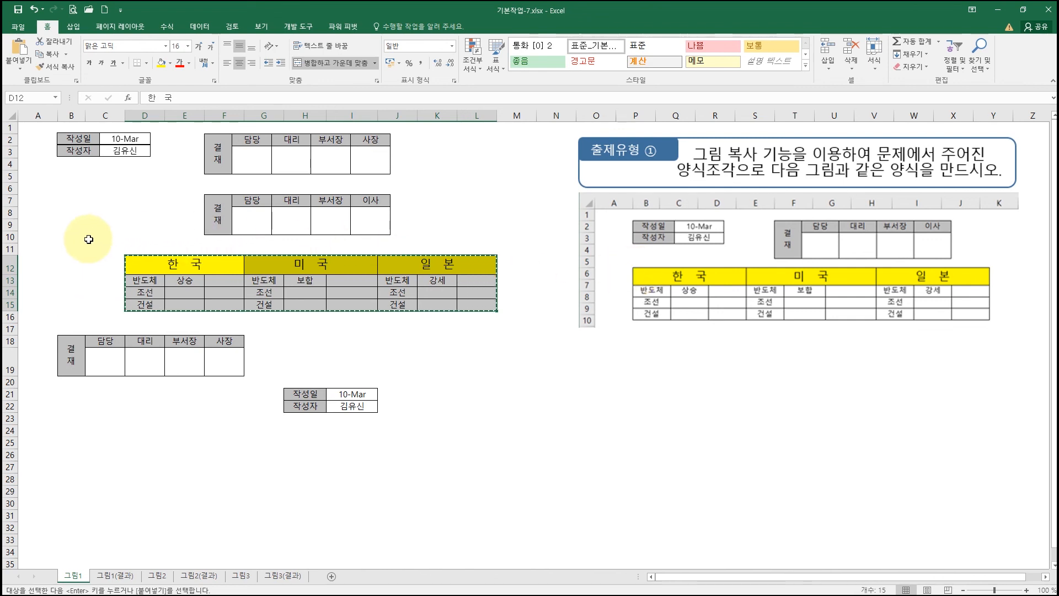
pyautogui.click(68, 192)
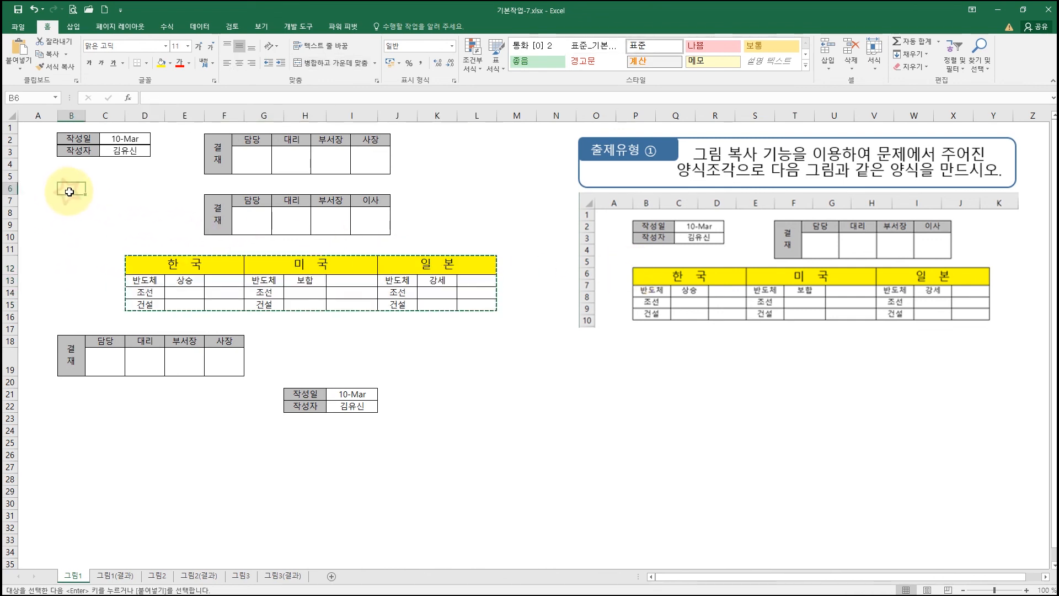
pyautogui.click(25, 69)
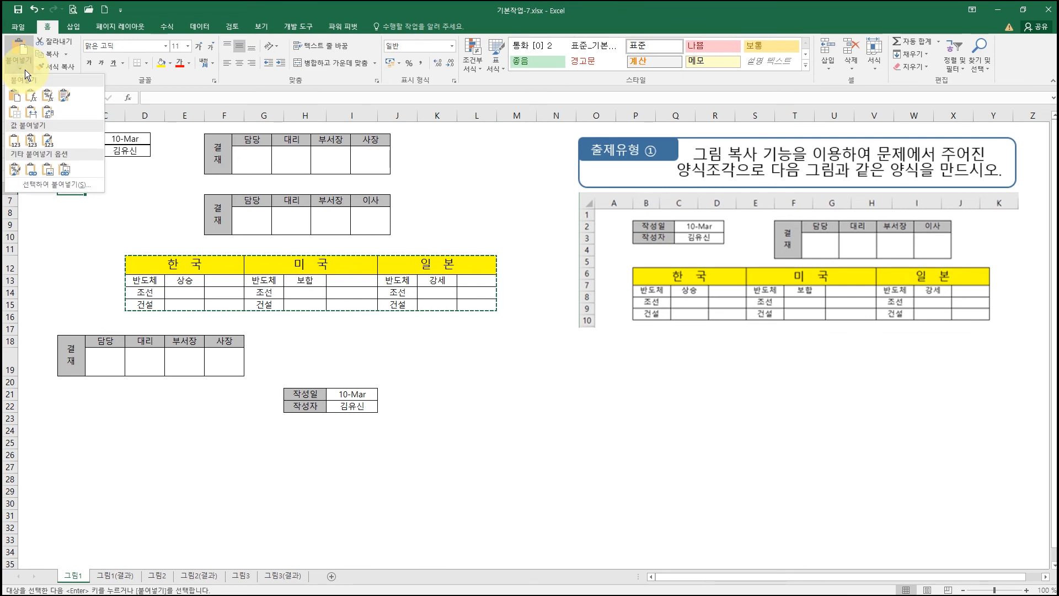
pyautogui.click(51, 168)
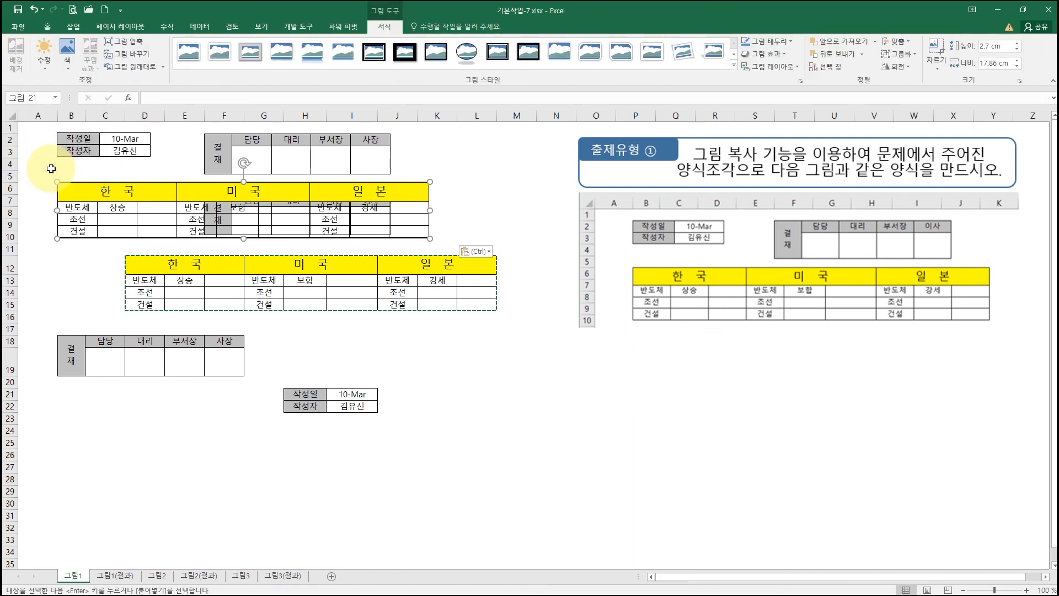
pyautogui.moveTo(126, 189)
pyautogui.mouseDown()
pyautogui.moveTo(120, 319)
pyautogui.moveTo(123, 204)
pyautogui.moveTo(113, 195)
pyautogui.moveTo(126, 199)
pyautogui.mouseUp()
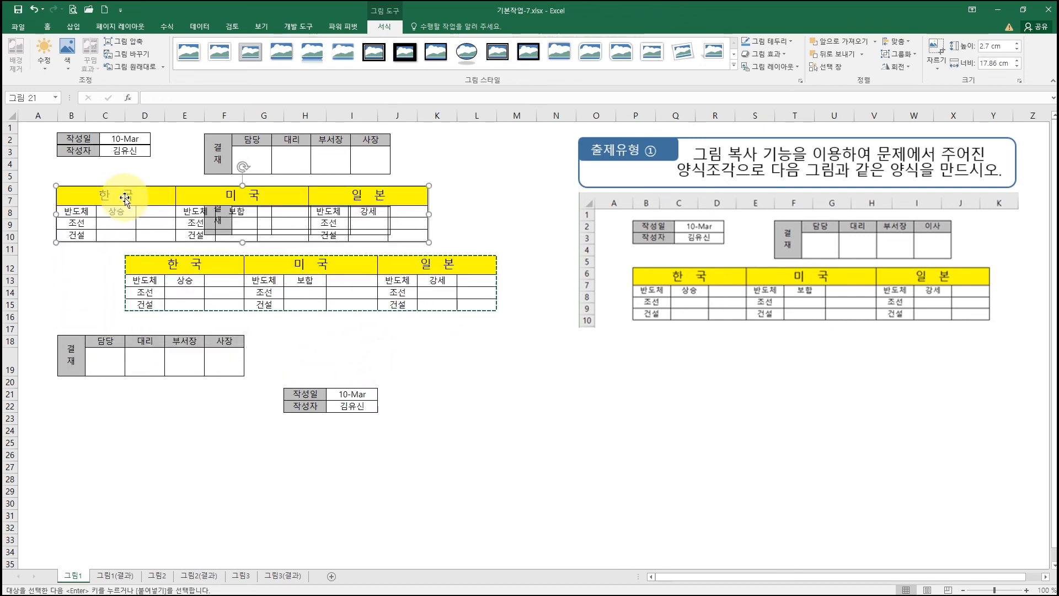